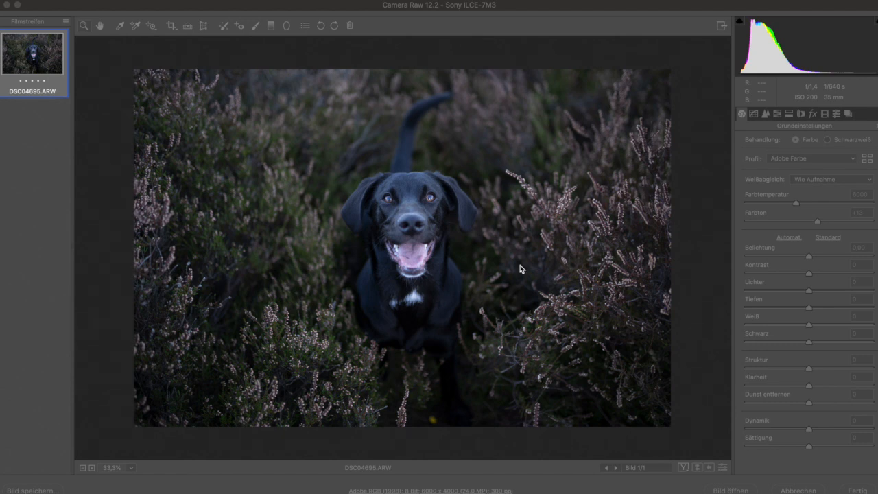
Step: Set the photo's colour temperature to 8400 and the exposure to +0,90
{"action": "left_click", "coordinate": [700, 186]}
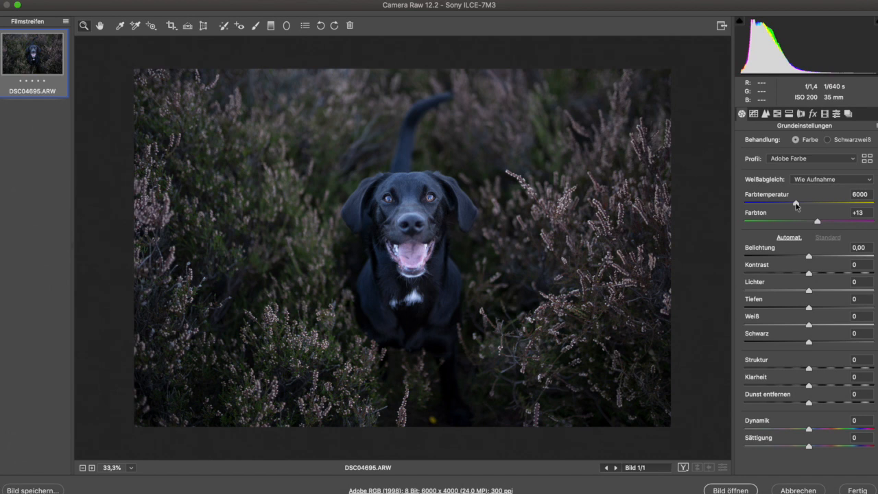
{"action": "left_click_drag", "start_coordinate": [796, 204], "coordinate": [823, 203]}
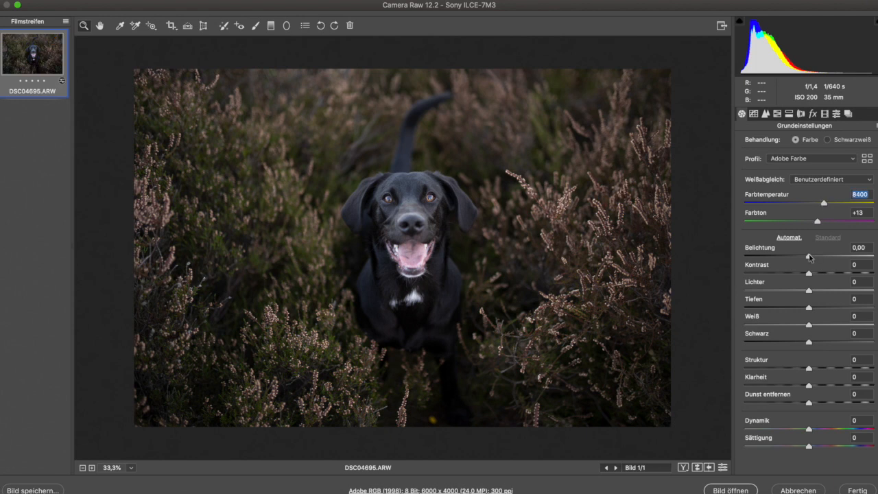
{"action": "left_click", "coordinate": [810, 256], "text": "shift"}
{"action": "double_click", "coordinate": [810, 256], "text": "shift"}
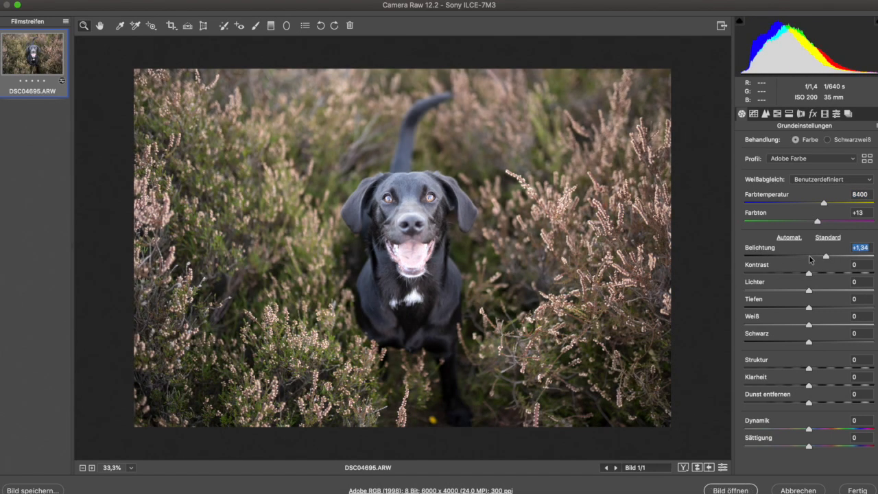
{"action": "left_click_drag", "start_coordinate": [826, 258], "coordinate": [820, 260]}
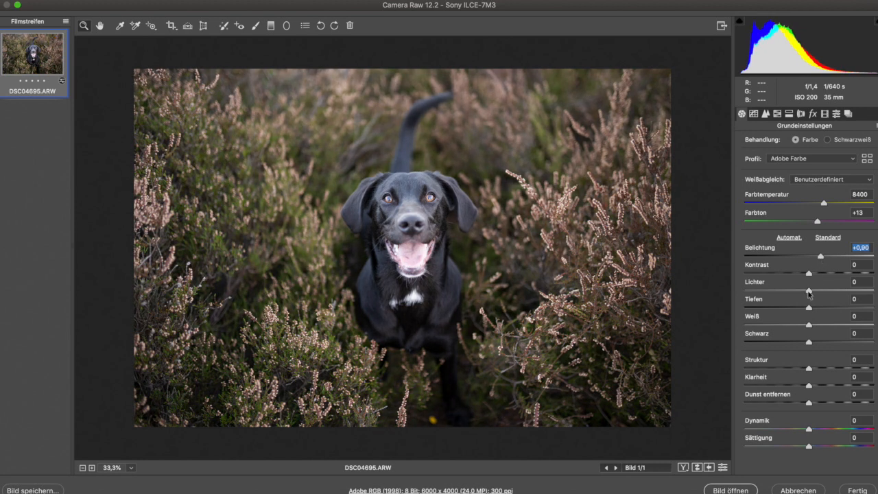
Step: Adjust the photo's tonality with highlights at -58, shadows at +42 and clarity at +10
{"action": "key", "text": "shift"}
{"action": "double_click", "coordinate": [807, 291], "text": "shift"}
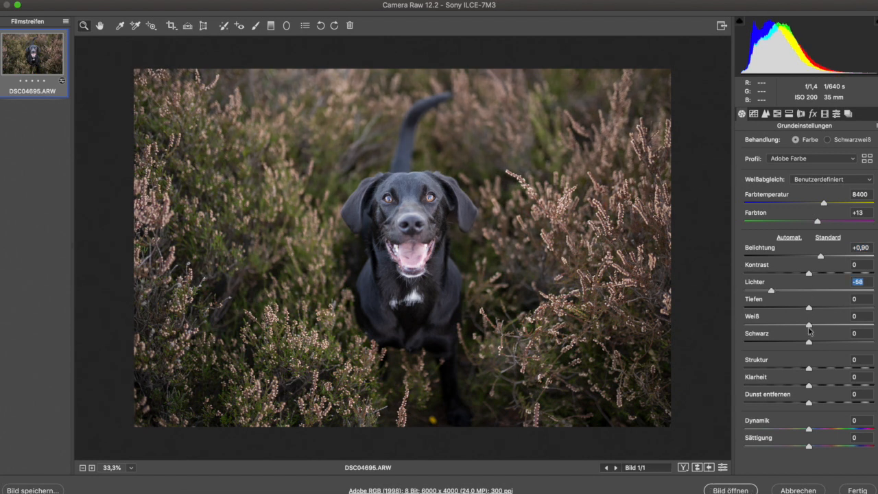
{"action": "double_click", "coordinate": [809, 307], "text": "shift"}
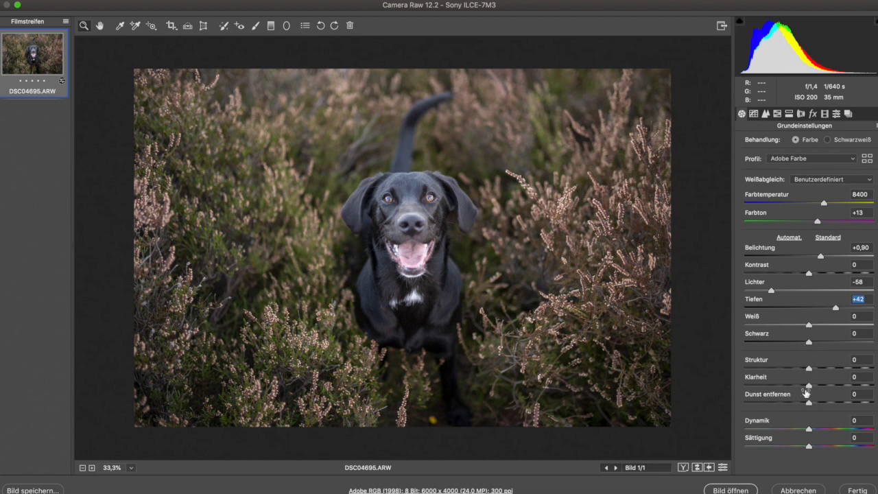
{"action": "left_click_drag", "start_coordinate": [809, 386], "coordinate": [814, 387]}
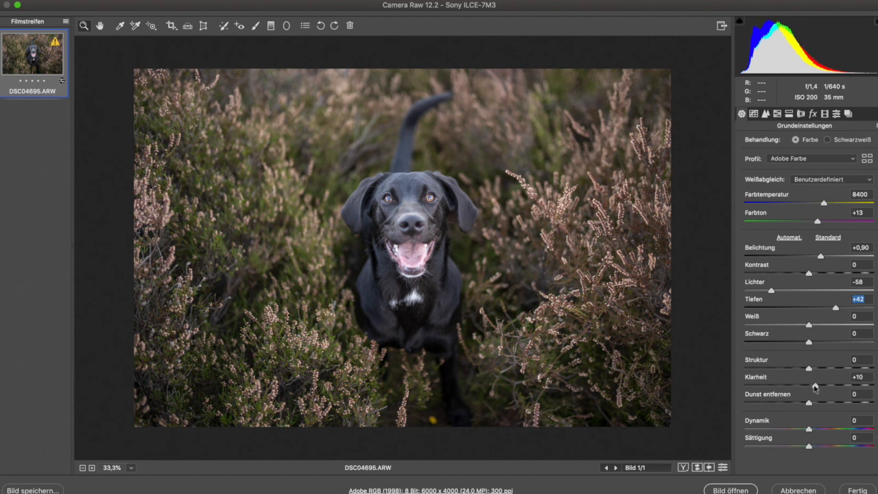
Step: Open the developed raw image in Photoshop, using its embedded Adobe RGB (1998) profile
{"action": "left_click", "coordinate": [731, 490]}
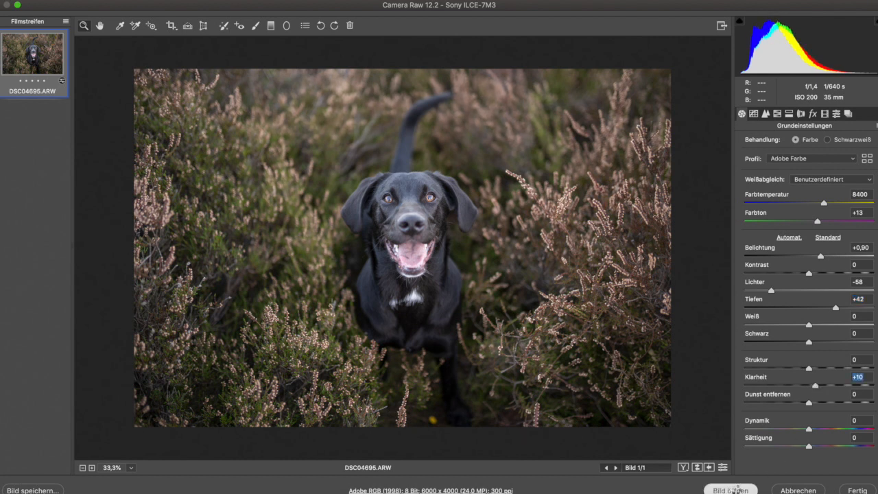
{"action": "left_click", "coordinate": [445, 250]}
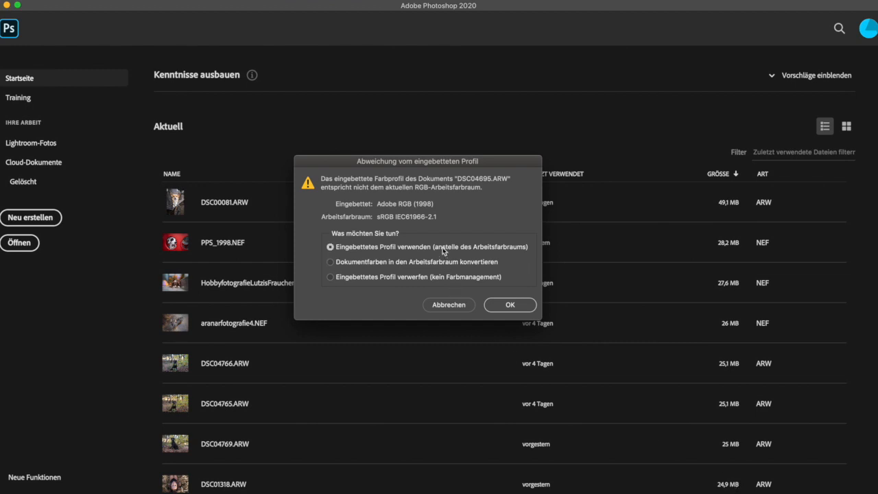
{"action": "left_click", "coordinate": [526, 309]}
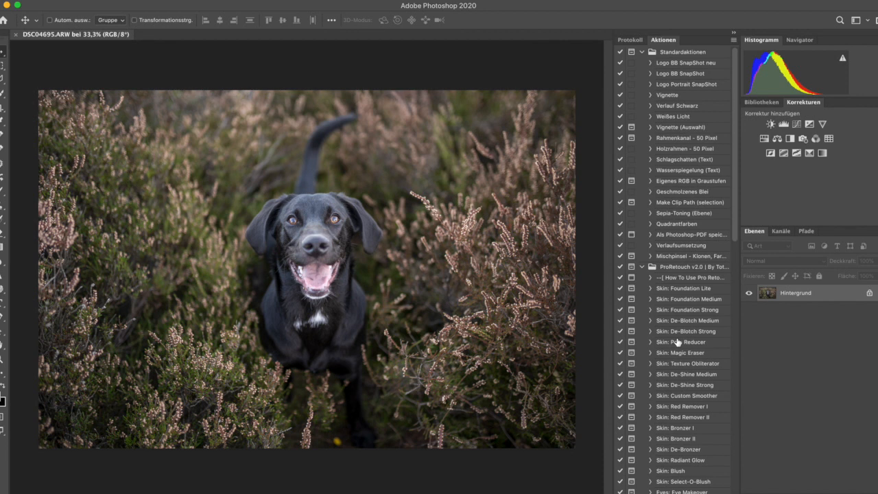
Step: Duplicate the Hintergrund layer as Hintergrund Kopie within the same document
{"action": "right_click", "coordinate": [809, 297]}
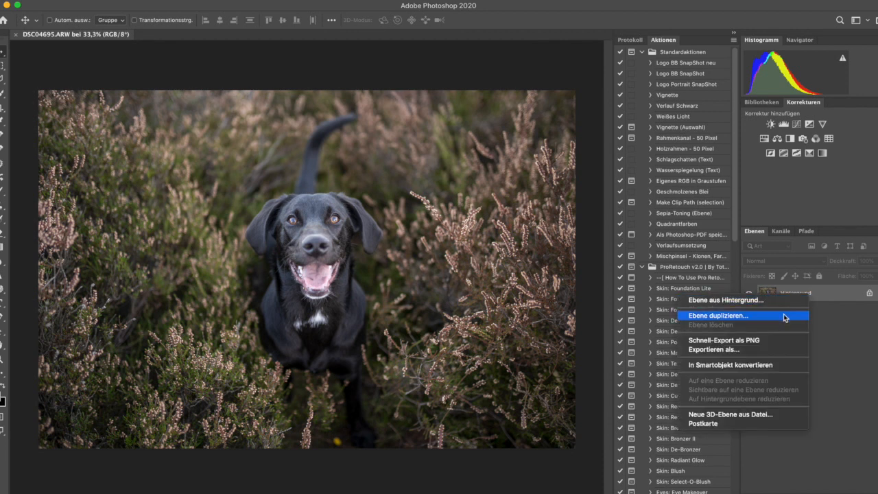
{"action": "left_click", "coordinate": [784, 316]}
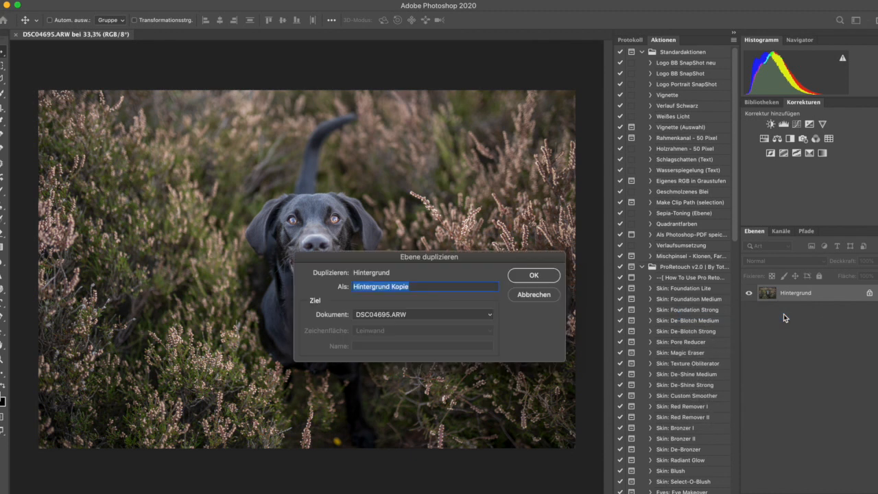
{"action": "left_click", "coordinate": [538, 278]}
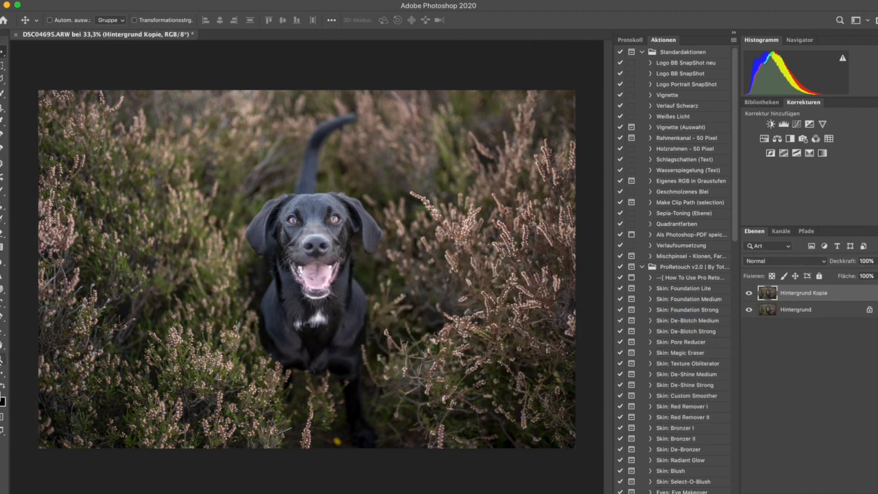
Step: Add a Hue/Saturation adjustment layer above Hintergrund Kopie and restrict it to the blue tones (Blautöne)
{"action": "key", "text": "z"}
{"action": "left_click", "coordinate": [306, 233]}
{"action": "left_click", "coordinate": [306, 233]}
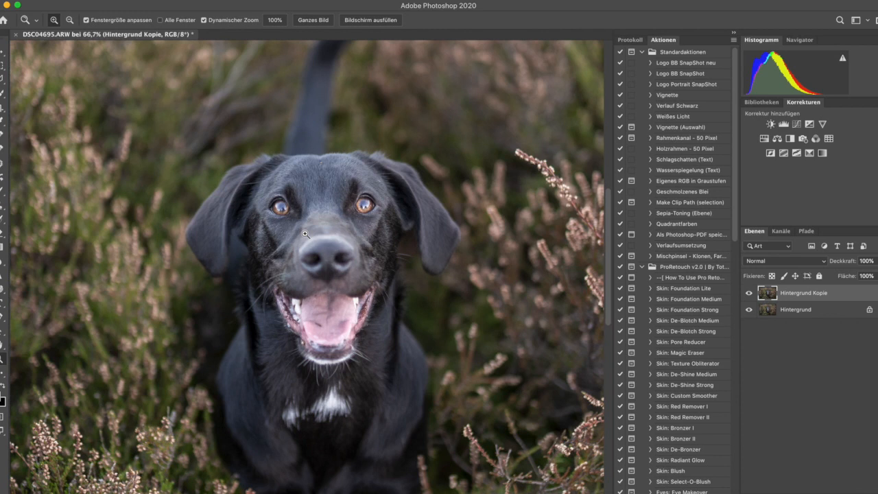
{"action": "left_click", "coordinate": [305, 233]}
{"action": "scroll", "coordinate": [305, 234], "scroll_direction": "down", "scroll_amount": 2}
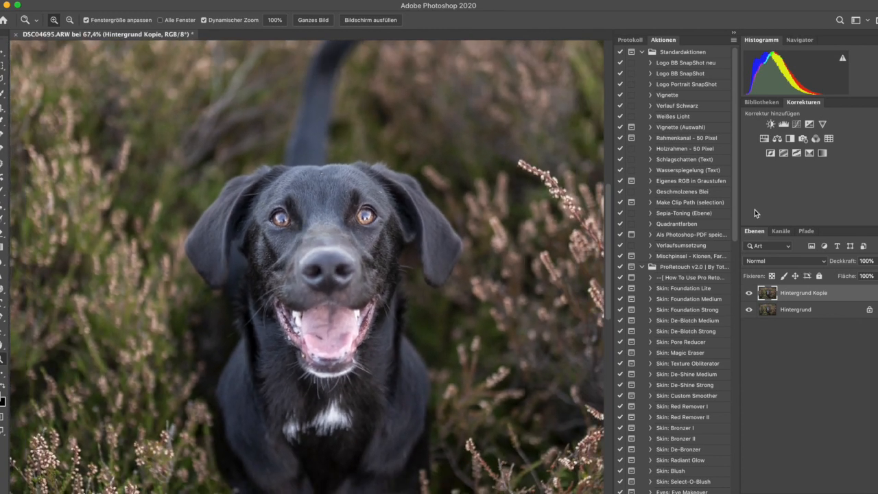
{"action": "left_click", "coordinate": [766, 139]}
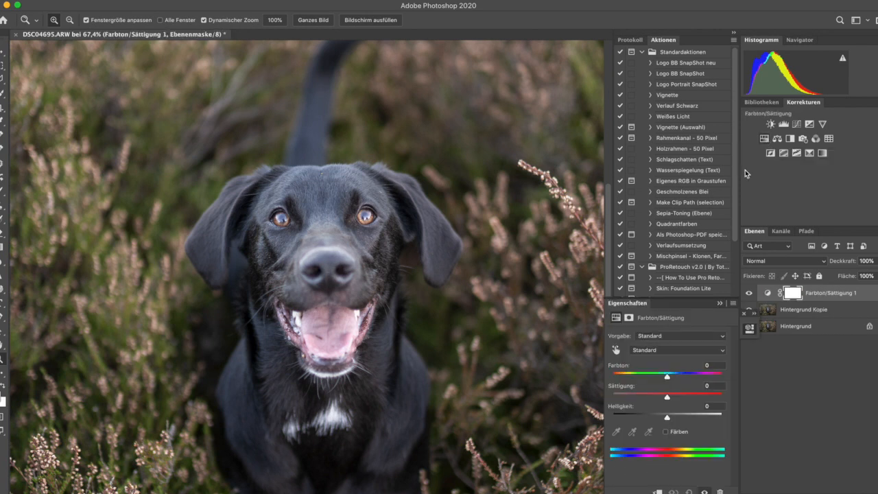
{"action": "left_click", "coordinate": [649, 351]}
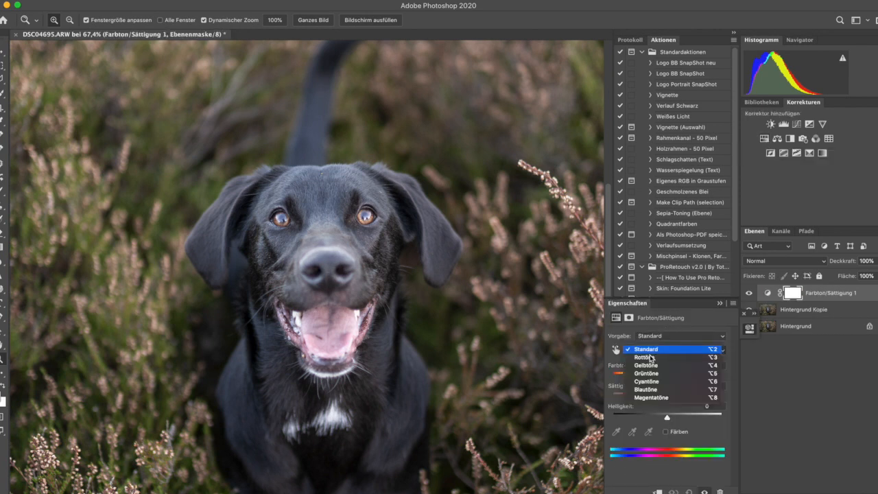
{"action": "left_click", "coordinate": [649, 391]}
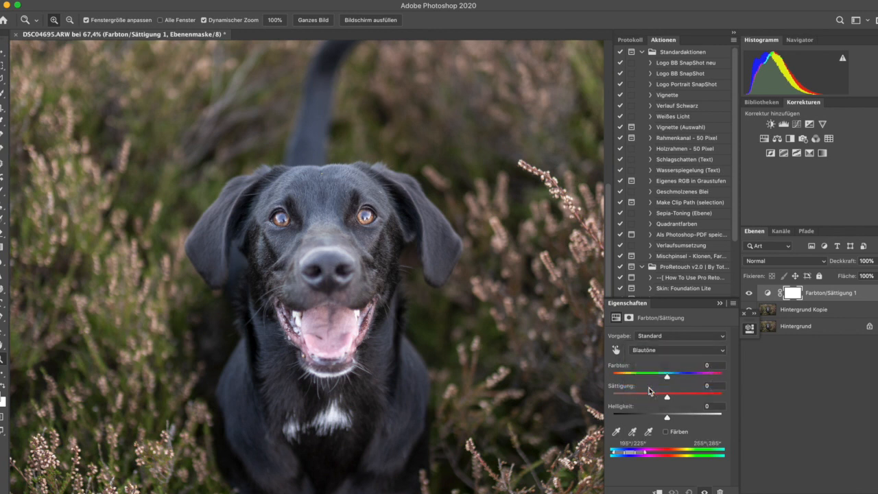
Step: Sample the bluish fur between the dog's eyes as the target colour range and raise its lightness to +29
{"action": "left_click", "coordinate": [618, 432]}
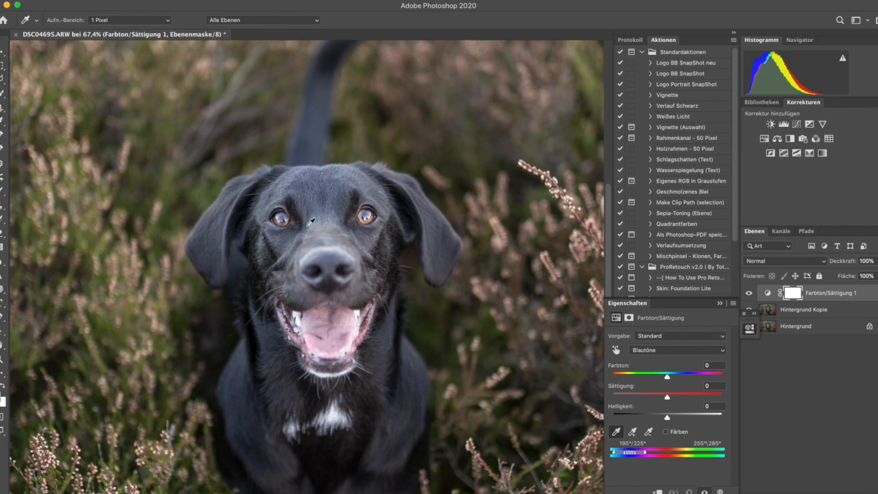
{"action": "left_click", "coordinate": [314, 219]}
{"action": "left_click_drag", "start_coordinate": [667, 417], "coordinate": [684, 419]}
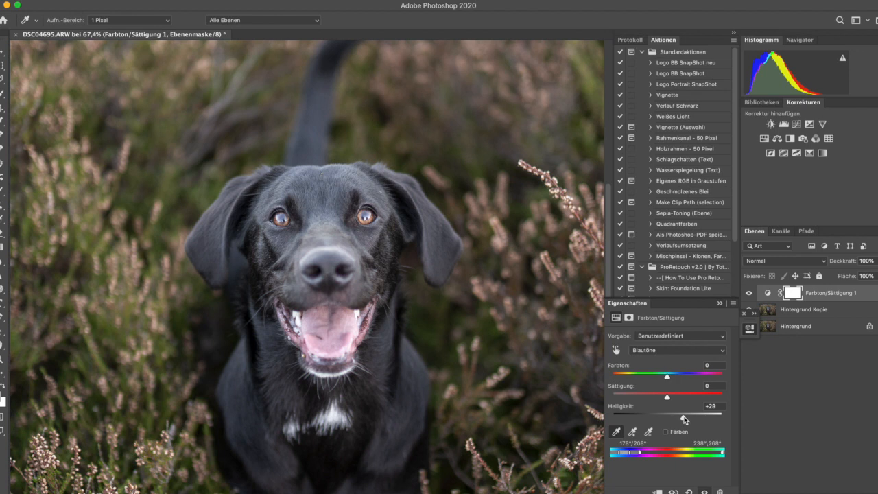
{"action": "left_click", "coordinate": [733, 303]}
{"action": "left_click", "coordinate": [594, 387]}
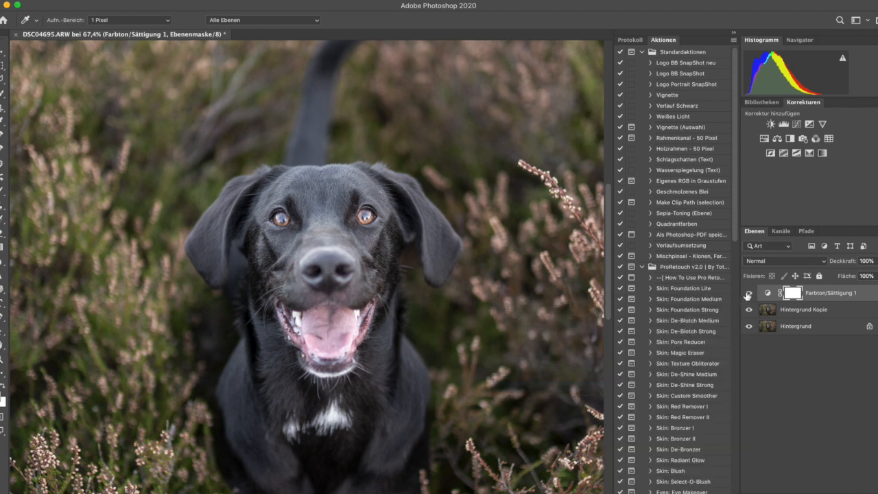
Step: Compare the dog's fur with and without the Hue/Saturation adjustment layer
{"action": "left_click", "coordinate": [747, 293]}
{"action": "left_click", "coordinate": [748, 294]}
{"action": "left_click", "coordinate": [748, 294]}
{"action": "left_click", "coordinate": [748, 293]}
{"action": "left_click", "coordinate": [748, 294]}
{"action": "left_click", "coordinate": [748, 294]}
Step: Retouch small specks on the dog's head with a 31 px Spot Healing Brush on the Hintergrund Kopie layer
{"action": "left_click", "coordinate": [769, 311]}
{"action": "key", "text": "z"}
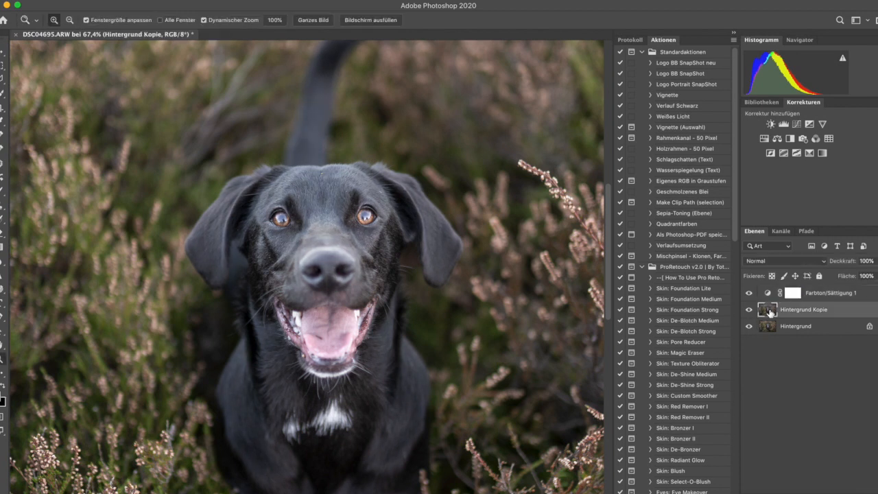
{"action": "left_click", "coordinate": [336, 287]}
{"action": "left_click_drag", "start_coordinate": [337, 288], "coordinate": [337, 287]}
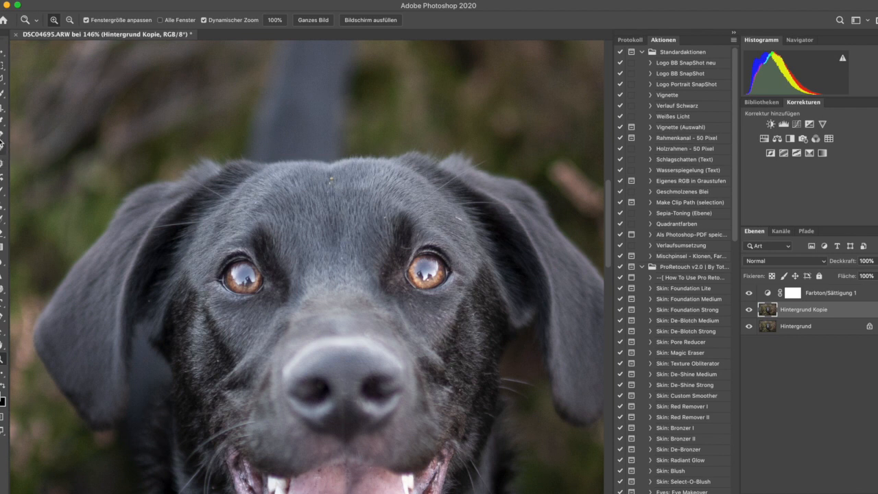
{"action": "left_click", "coordinate": [2, 133]}
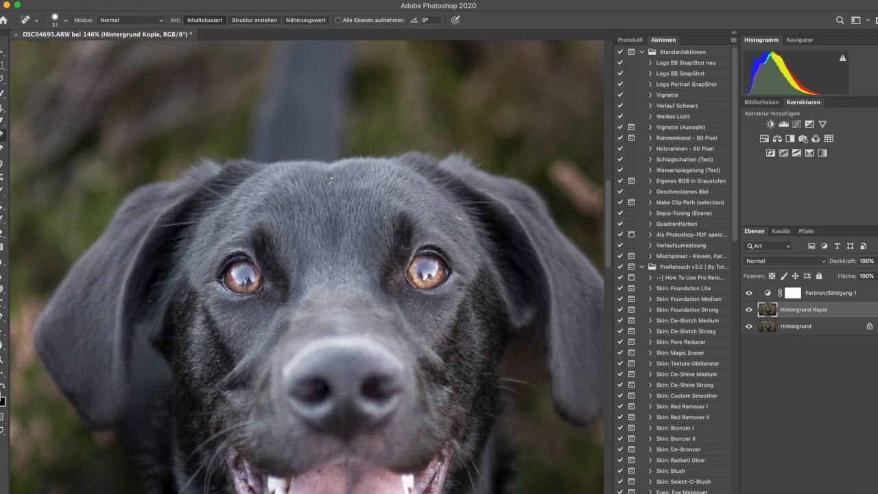
{"action": "right_click", "coordinate": [331, 180]}
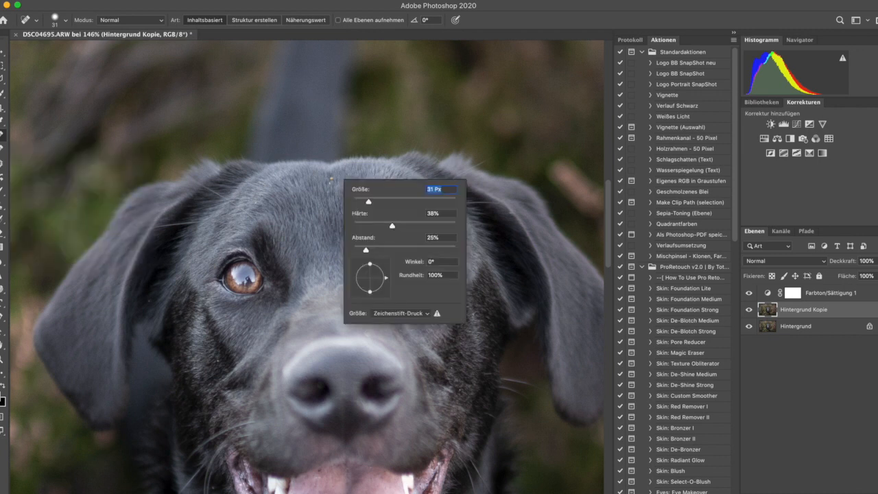
{"action": "key", "text": "Return"}
{"action": "left_click", "coordinate": [329, 191]}
{"action": "left_click", "coordinate": [257, 201]}
{"action": "left_click", "coordinate": [341, 258]}
{"action": "left_click", "coordinate": [383, 217]}
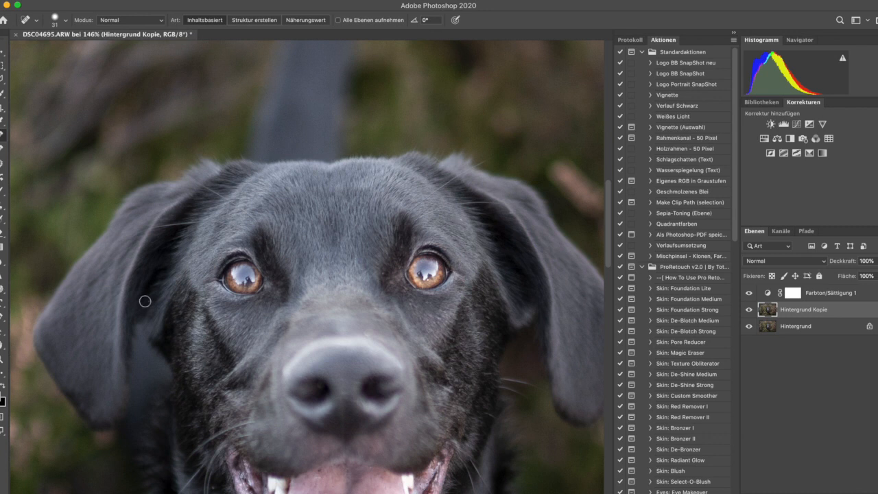
{"action": "scroll", "coordinate": [213, 358], "scroll_direction": "down", "scroll_amount": 10}
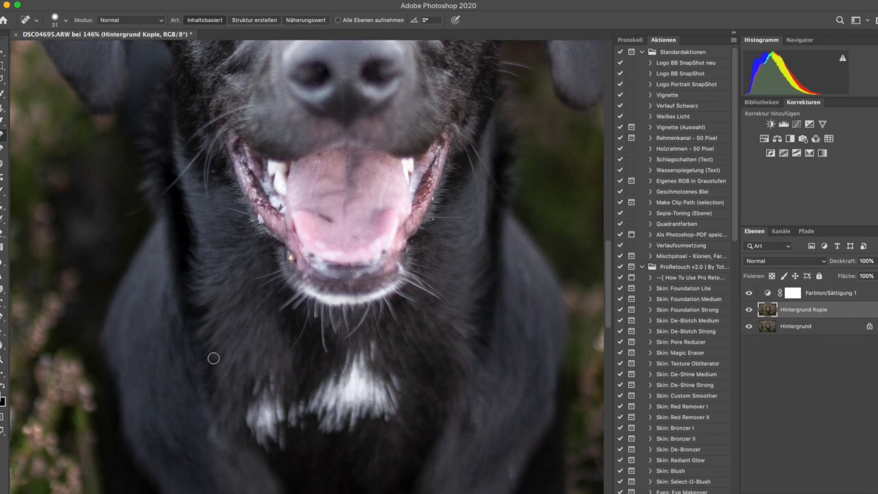
{"action": "scroll", "coordinate": [213, 358], "scroll_direction": "down", "scroll_amount": 1}
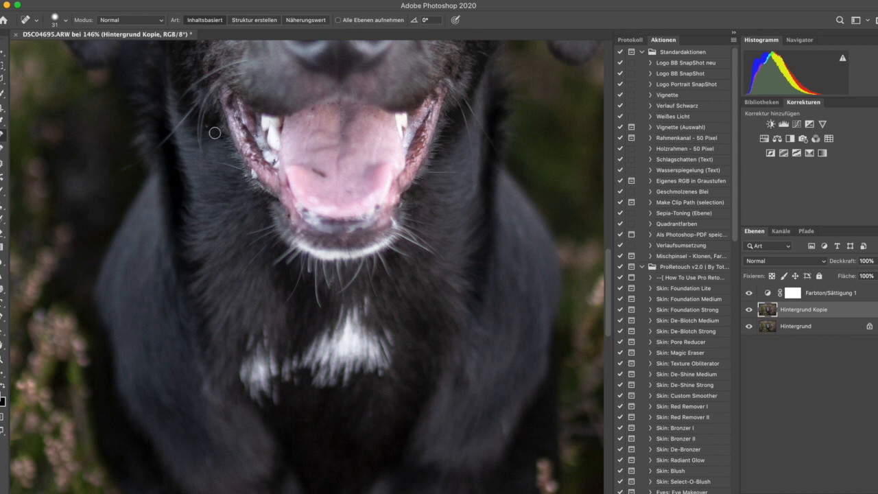
{"action": "scroll", "coordinate": [244, 277], "scroll_direction": "down", "scroll_amount": 5}
{"action": "scroll", "coordinate": [244, 277], "scroll_direction": "up", "scroll_amount": 12}
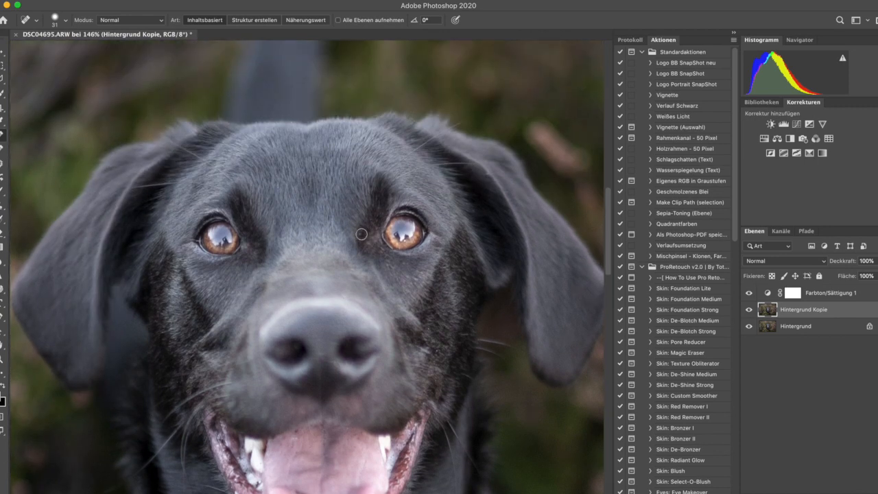
Step: Run the ProRetouch action "Eyes: Eye Makeover" on the Hintergrund Kopie layer and continue past its instructions
{"action": "key", "text": "super+minus"}
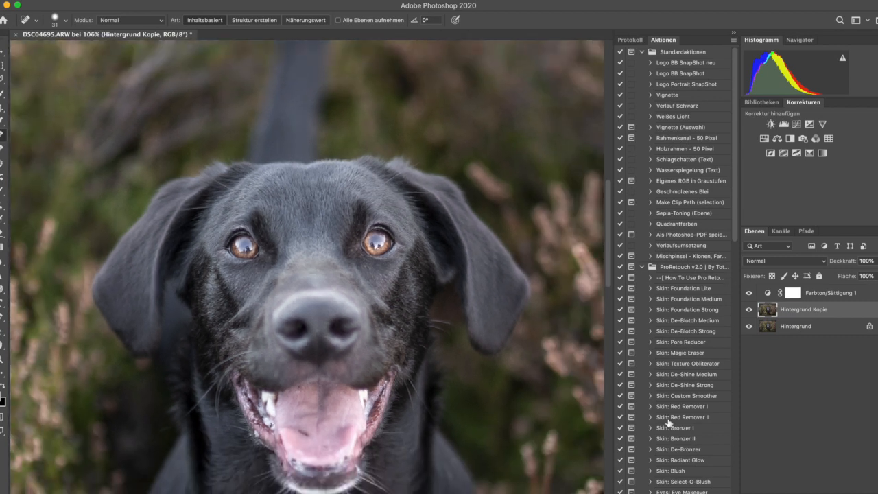
{"action": "scroll", "coordinate": [672, 428], "scroll_direction": "down", "scroll_amount": 3}
{"action": "scroll", "coordinate": [672, 428], "scroll_direction": "down", "scroll_amount": 5}
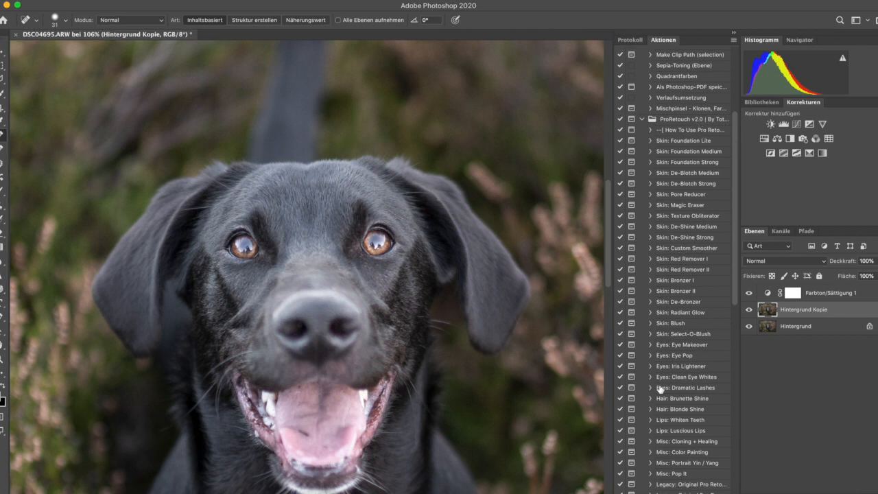
{"action": "scroll", "coordinate": [660, 390], "scroll_direction": "down", "scroll_amount": 5}
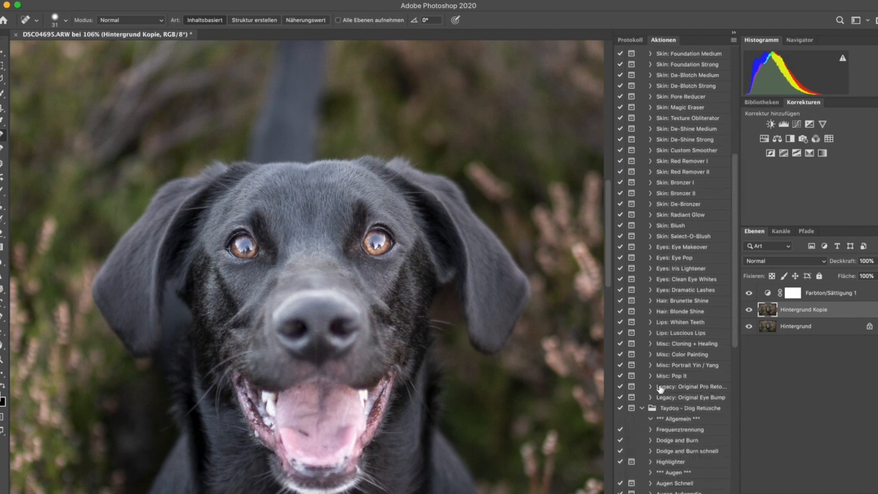
{"action": "left_click", "coordinate": [677, 250]}
{"action": "left_click", "coordinate": [669, 491]}
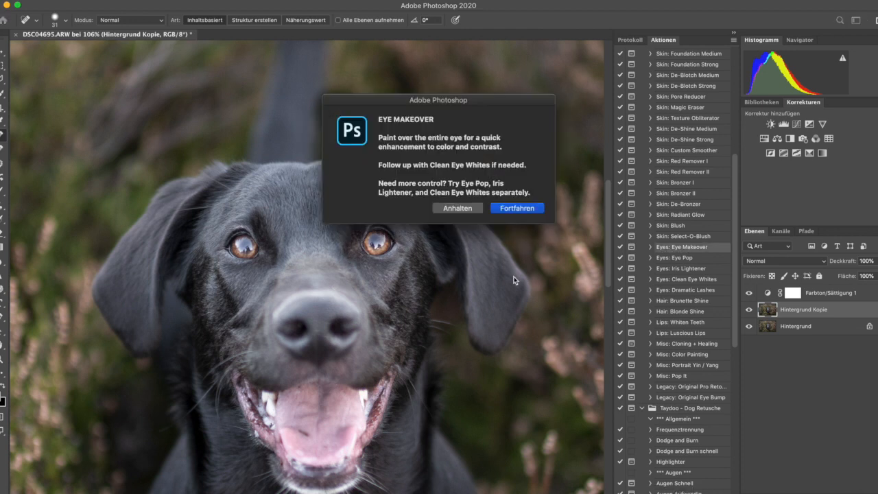
{"action": "left_click", "coordinate": [516, 208]}
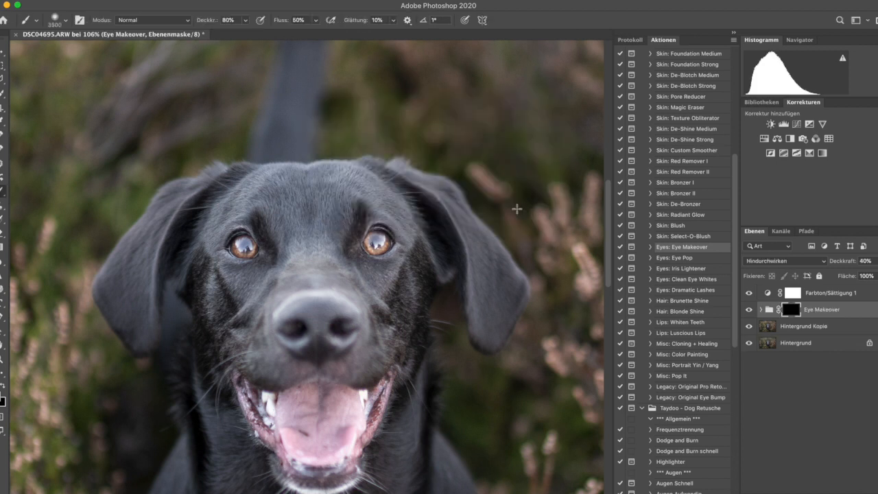
Step: Paint over both eyes on the Eye Makeover group's layer mask with a 68 px brush at 80% opacity and 50% flow
{"action": "left_click_drag", "start_coordinate": [522, 209], "coordinate": [158, 146]}
{"action": "left_click_drag", "start_coordinate": [368, 151], "coordinate": [343, 151]}
{"action": "mouse_move", "coordinate": [548, 158]}
{"action": "left_mouse_down"}
{"action": "mouse_move", "coordinate": [358, 138]}
{"action": "mouse_move", "coordinate": [312, 121]}
{"action": "left_mouse_up"}
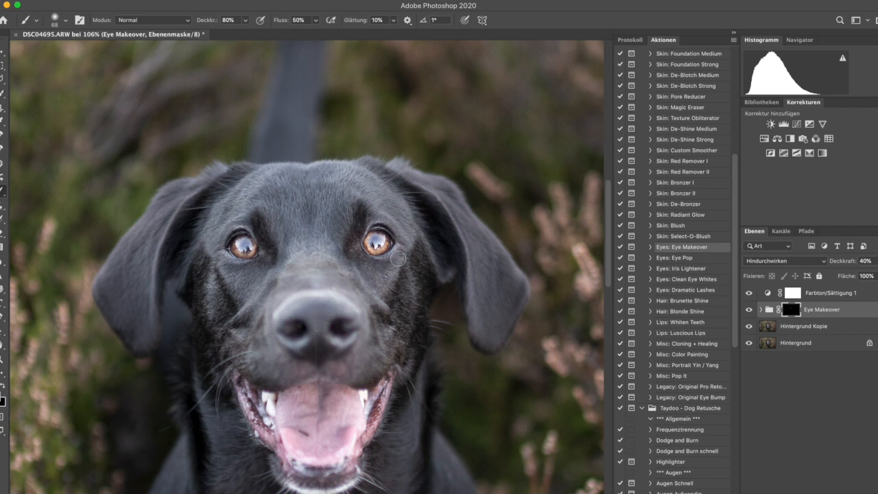
Step: Compare the dog's eyes with and without the Eye Makeover group, and make Hintergrund Kopie the active layer
{"action": "left_click", "coordinate": [750, 309]}
{"action": "left_click", "coordinate": [750, 309]}
{"action": "scroll", "coordinate": [307, 267], "scroll_direction": "up", "scroll_amount": 5}
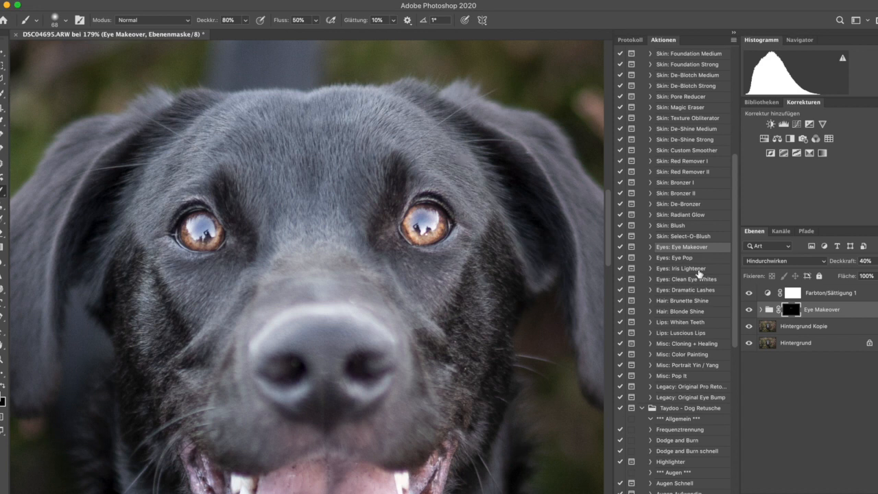
{"action": "left_click", "coordinate": [769, 329]}
{"action": "left_click", "coordinate": [748, 309]}
{"action": "left_click", "coordinate": [748, 309]}
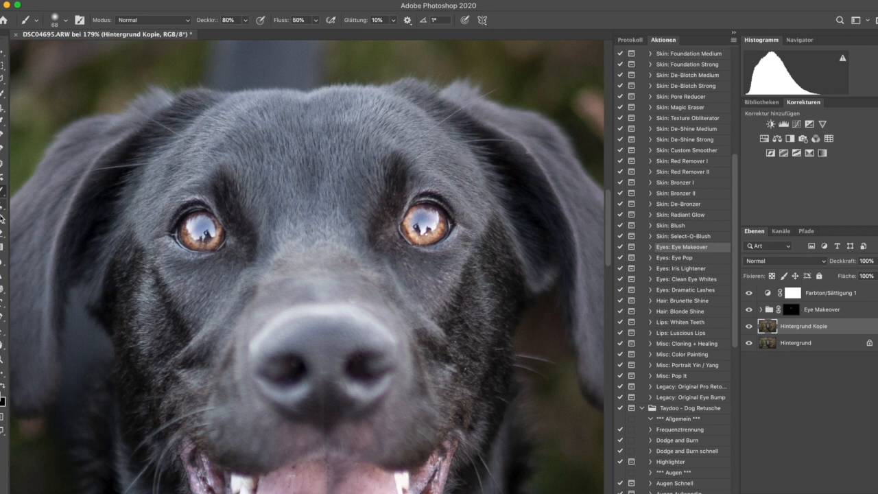
Step: Choose the Burn tool with its range set to Tiefen and 12% exposure, and adjust its brush size
{"action": "right_click", "coordinate": [3, 299]}
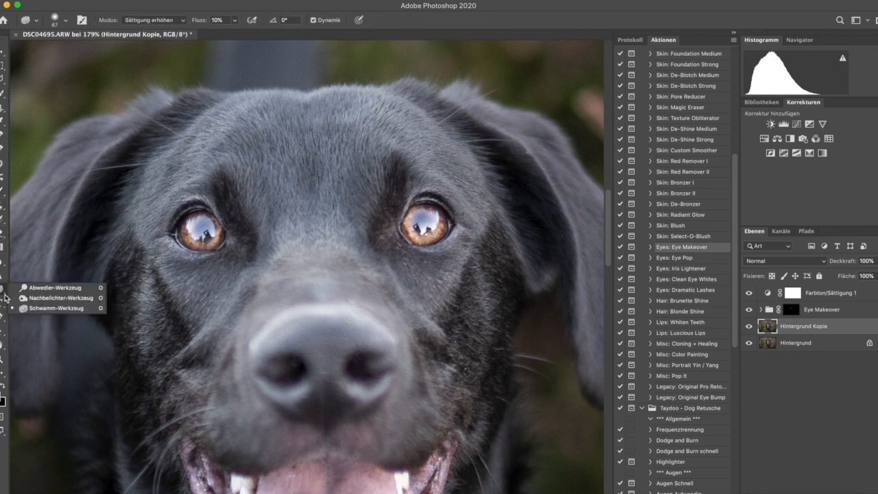
{"action": "left_click", "coordinate": [42, 294]}
{"action": "left_click", "coordinate": [137, 20]}
{"action": "left_click", "coordinate": [135, 11]}
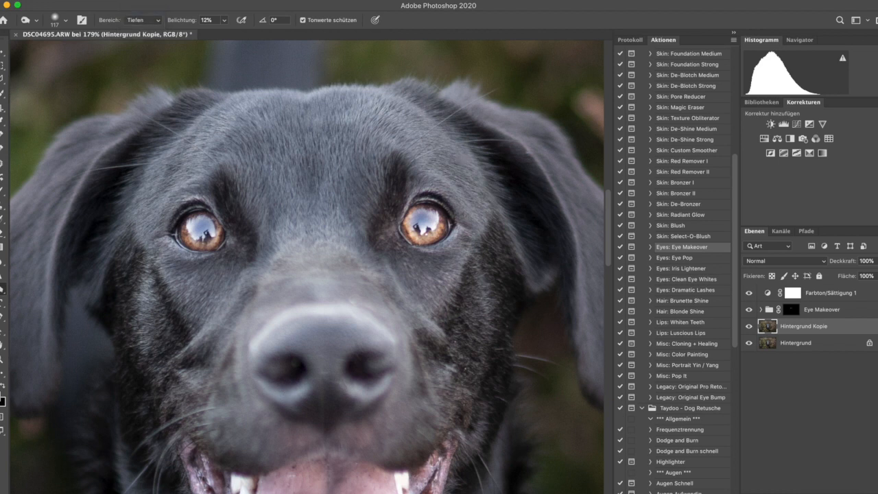
{"action": "left_click_drag", "start_coordinate": [259, 96], "coordinate": [219, 92]}
Step: Burn the dark areas of the dog's head and body in the Mitteltöne range at 12% exposure, using a brush of about 103 px
{"action": "key", "text": "z"}
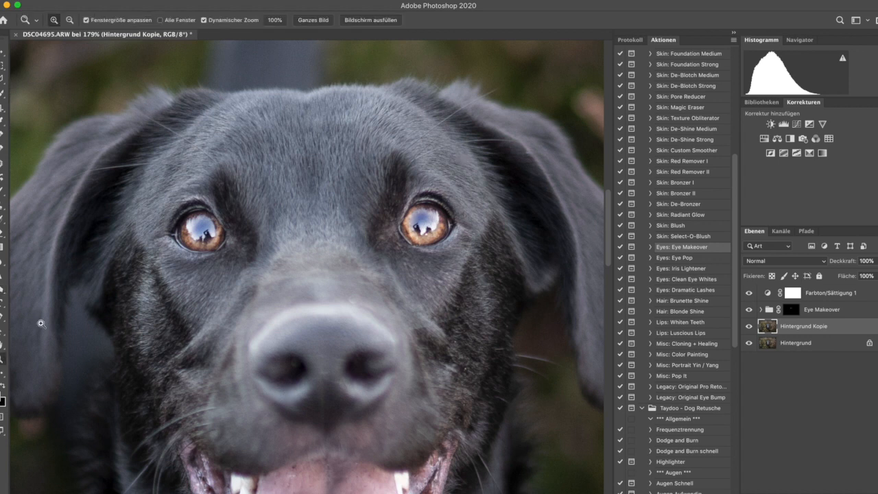
{"action": "left_click", "coordinate": [312, 20]}
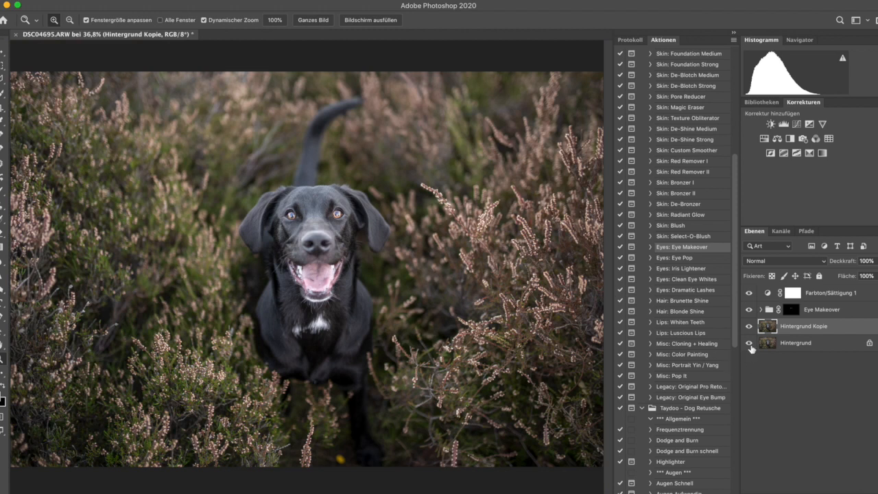
{"action": "key", "text": "alt"}
{"action": "left_click", "coordinate": [293, 244]}
{"action": "left_click", "coordinate": [293, 244]}
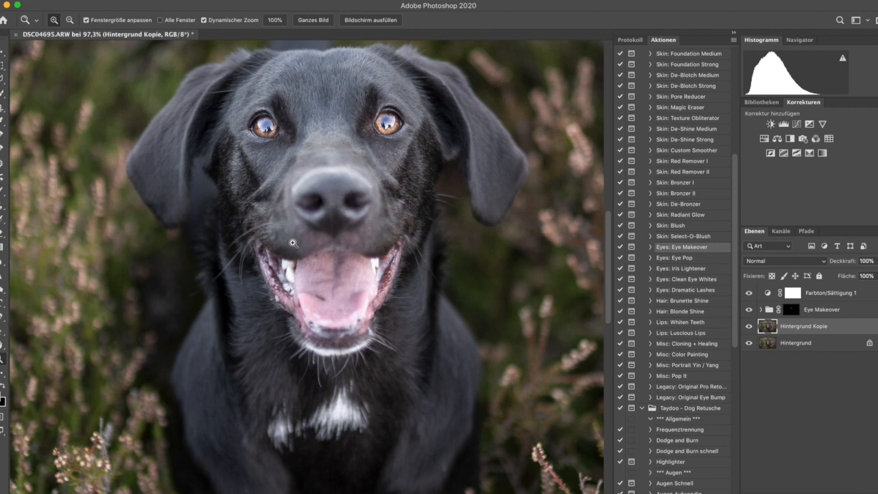
{"action": "left_click", "coordinate": [293, 243], "text": "alt"}
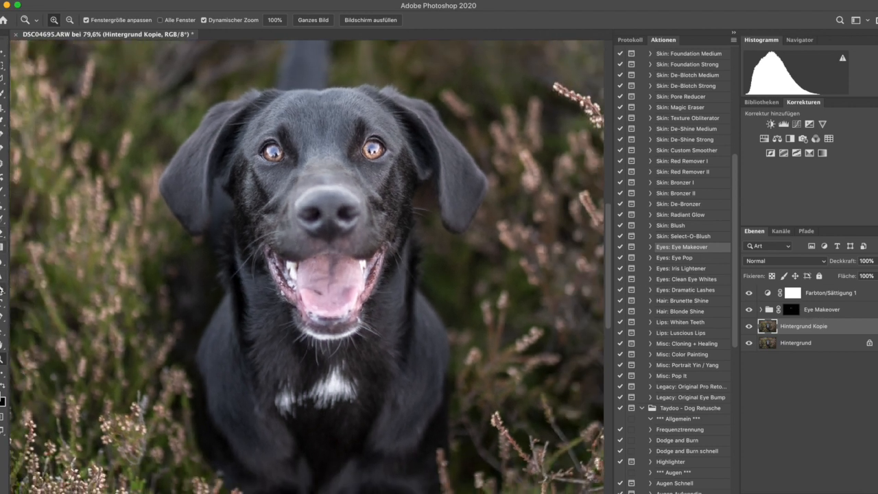
{"action": "left_click", "coordinate": [1, 289]}
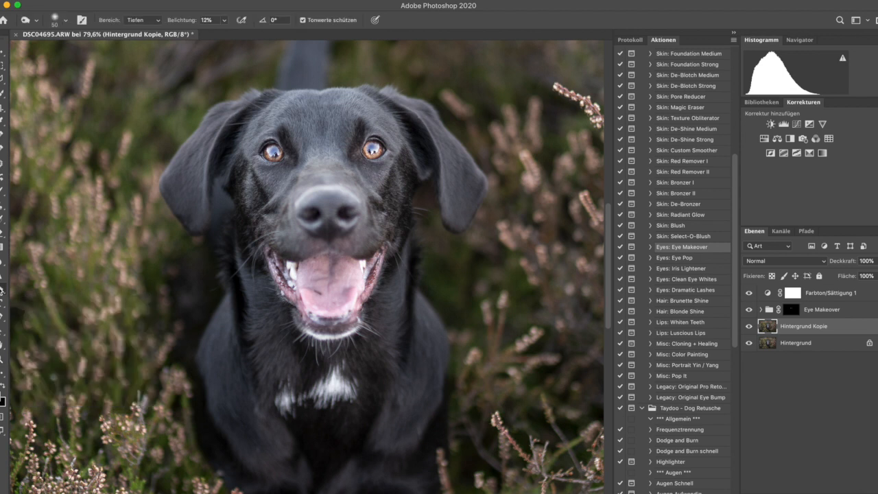
{"action": "left_click", "coordinate": [144, 24]}
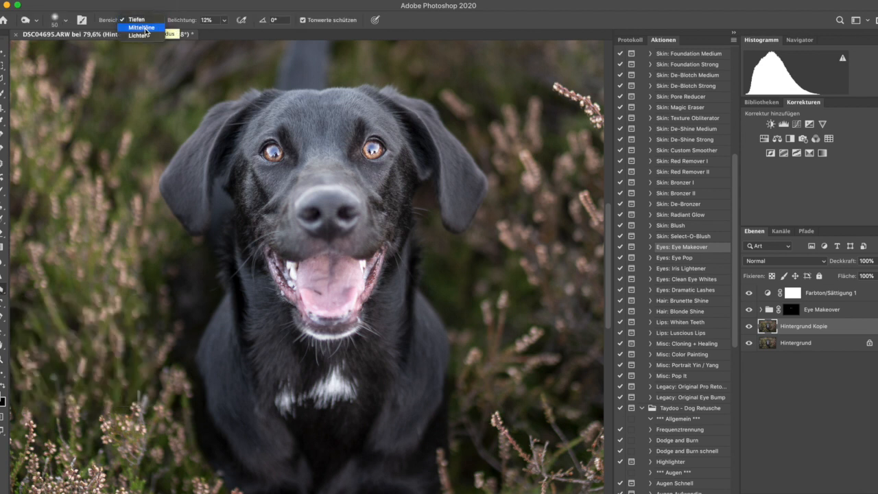
{"action": "left_click", "coordinate": [145, 33]}
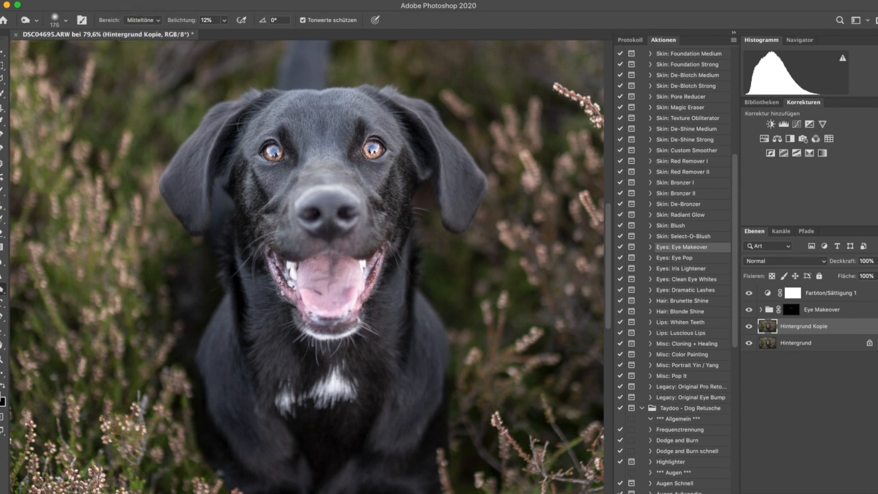
{"action": "left_click_drag", "start_coordinate": [247, 126], "coordinate": [235, 125], "text": "ctrl+alt"}
{"action": "left_click_drag", "start_coordinate": [226, 185], "coordinate": [222, 185], "text": "ctrl+alt"}
{"action": "scroll", "coordinate": [188, 224], "scroll_direction": "down", "scroll_amount": 5}
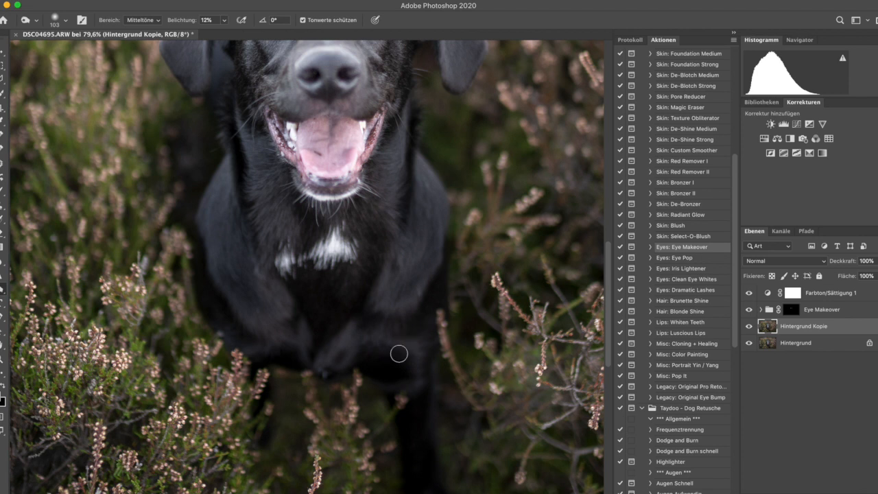
{"action": "scroll", "coordinate": [231, 331], "scroll_direction": "up", "scroll_amount": 5}
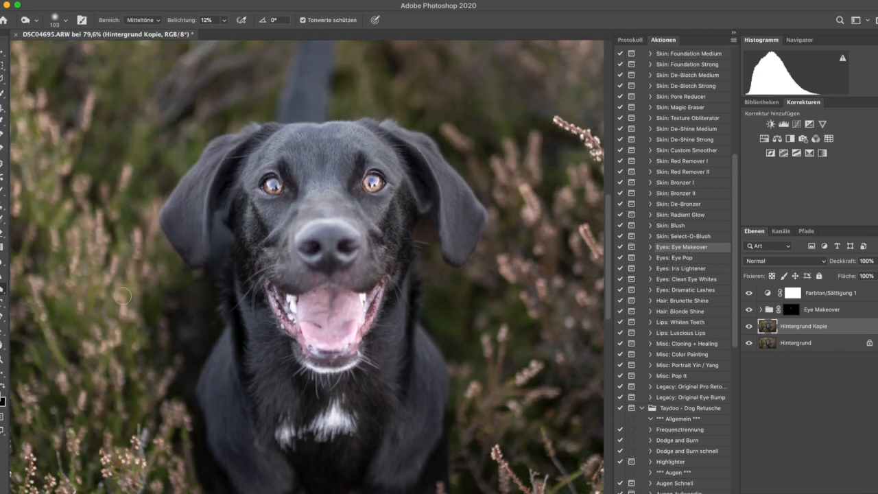
Step: Lighten the bright fur areas of the dog with the Dodge tool in the Mitteltöne range at 12% exposure, using a brush of about 122 px
{"action": "right_click", "coordinate": [3, 288]}
{"action": "left_click", "coordinate": [42, 296]}
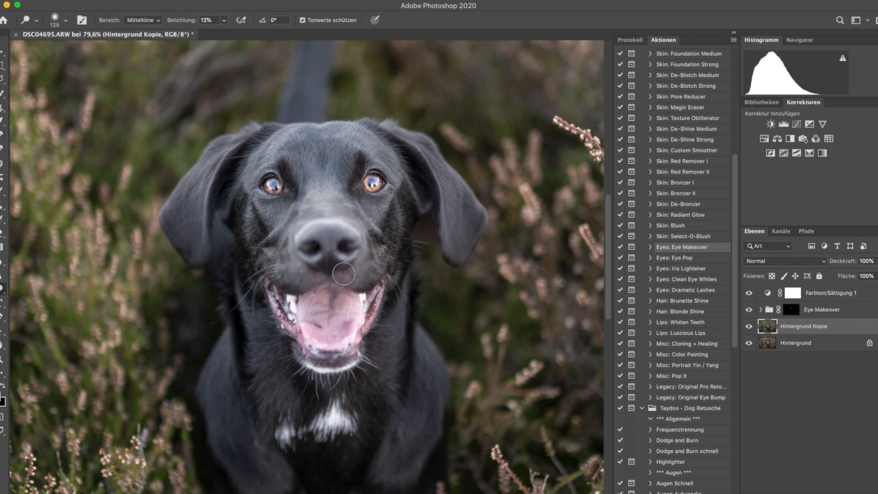
{"action": "key", "text": "bracketright"}
{"action": "key", "text": "bracketright"}
{"action": "key", "text": "bracketright"}
{"action": "key", "text": "bracketright"}
{"action": "left_click_drag", "start_coordinate": [398, 325], "coordinate": [384, 325]}
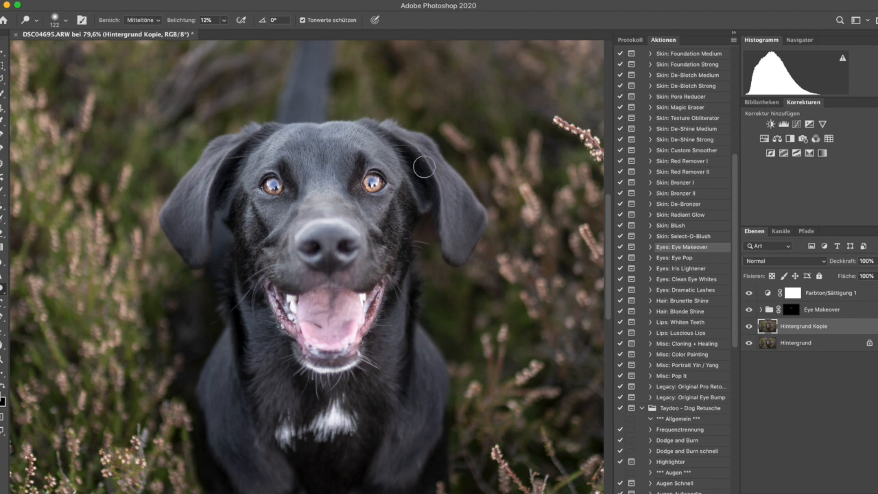
Step: Darken further shadow areas on the dog's head and body with the Burn tool, using a brush of up to 125 px
{"action": "right_click", "coordinate": [1, 290]}
{"action": "left_click", "coordinate": [27, 298]}
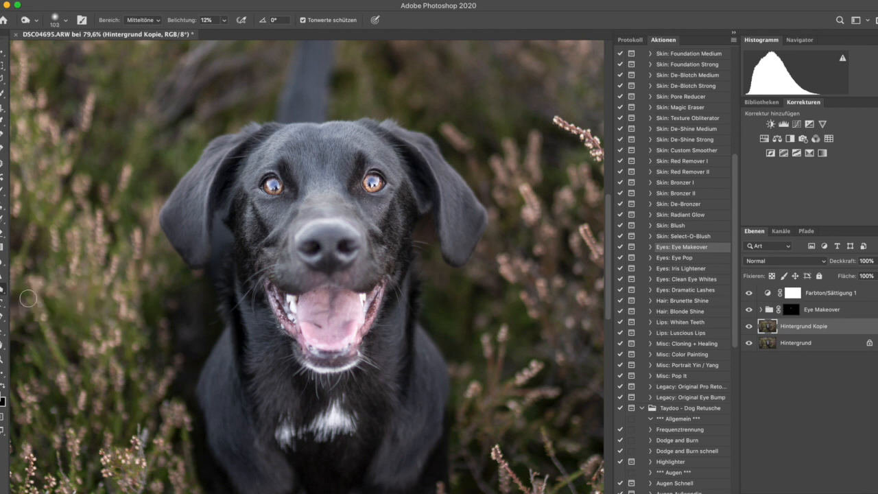
{"action": "right_click", "coordinate": [249, 210]}
{"action": "left_click_drag", "start_coordinate": [265, 177], "coordinate": [254, 175]}
{"action": "key", "text": "bracketright"}
{"action": "key", "text": "bracketright"}
{"action": "key", "text": "bracketright"}
{"action": "key", "text": "bracketright"}
{"action": "scroll", "coordinate": [337, 333], "scroll_direction": "down", "scroll_amount": 5}
{"action": "scroll", "coordinate": [337, 333], "scroll_direction": "down", "scroll_amount": 1}
{"action": "scroll", "coordinate": [494, 302], "scroll_direction": "up", "scroll_amount": 3}
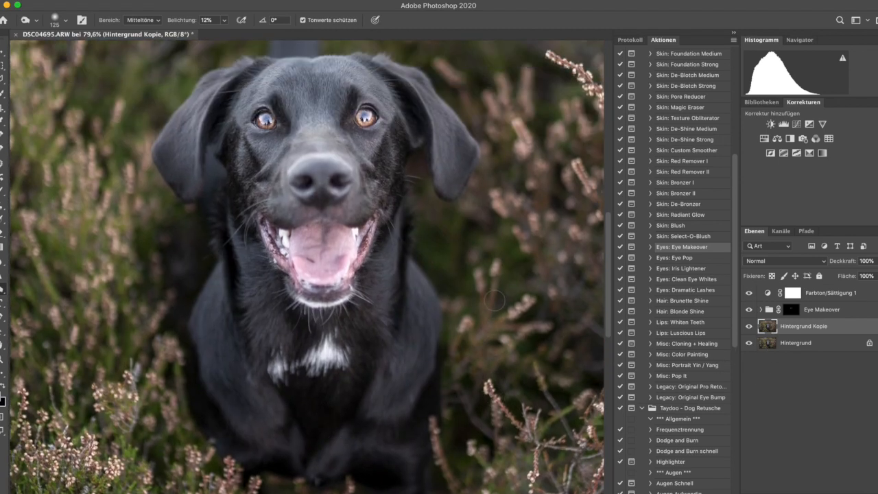
Step: Compare the dog's fur with and without the dodging and burning on the Hintergrund Kopie layer
{"action": "left_click", "coordinate": [749, 327]}
{"action": "left_click", "coordinate": [750, 326]}
{"action": "left_click", "coordinate": [749, 327]}
{"action": "left_click", "coordinate": [749, 326]}
Step: Raise the lightness of the Blautöne further in the Farbton/Sättigung 1 layer and compare the fur with and without the adjustment
{"action": "left_click", "coordinate": [810, 293]}
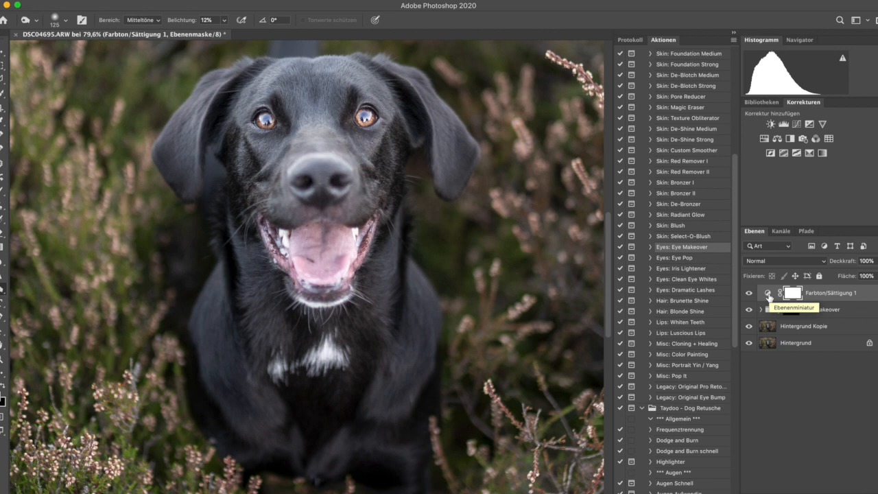
{"action": "double_click", "coordinate": [767, 294]}
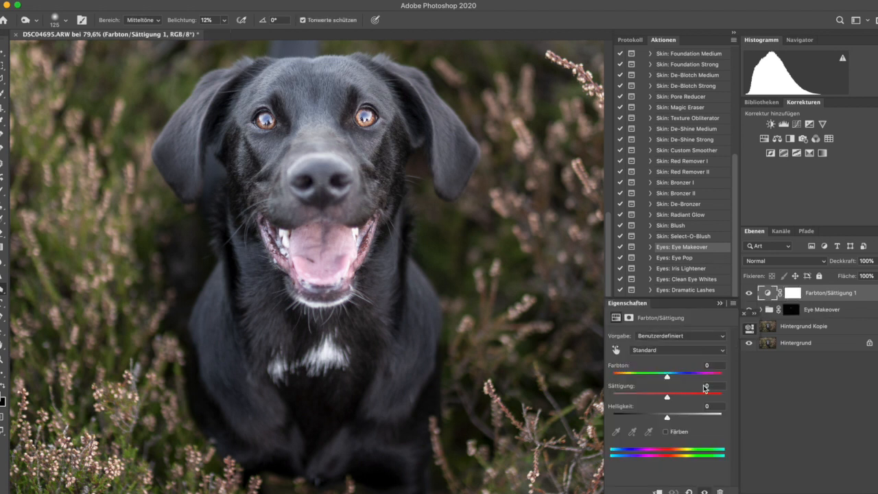
{"action": "left_click", "coordinate": [647, 347]}
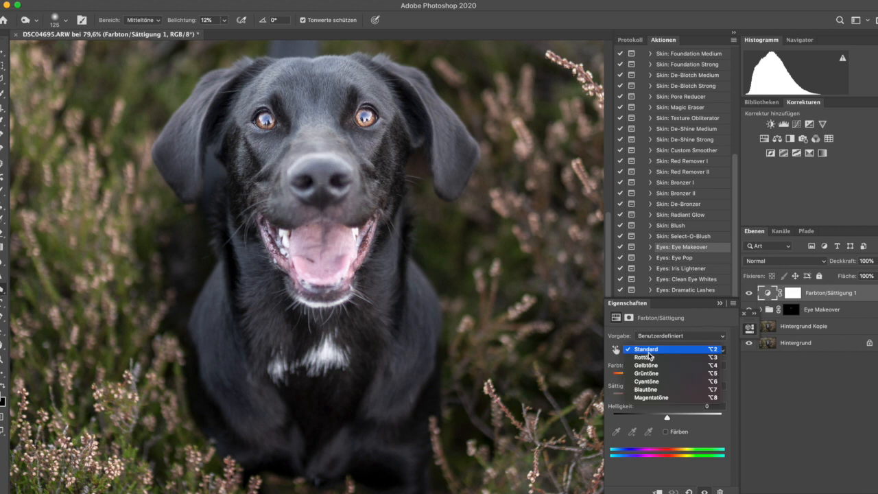
{"action": "left_click", "coordinate": [649, 391]}
{"action": "left_click", "coordinate": [682, 416]}
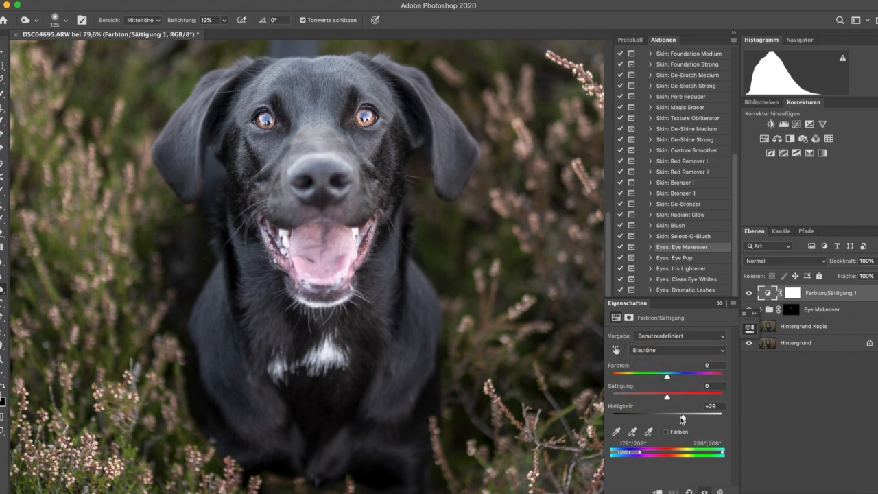
{"action": "left_click_drag", "start_coordinate": [683, 420], "coordinate": [694, 419]}
{"action": "left_click", "coordinate": [733, 303]}
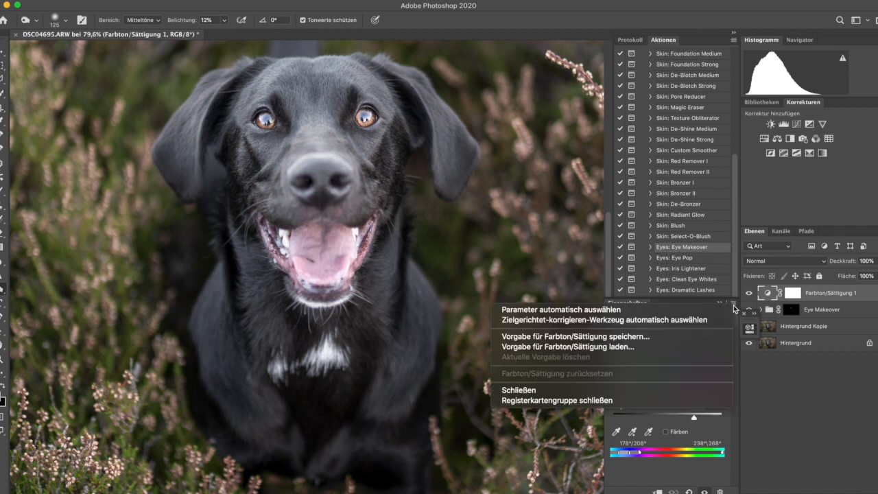
{"action": "left_click", "coordinate": [616, 390]}
{"action": "left_click", "coordinate": [748, 292]}
{"action": "left_click", "coordinate": [748, 293]}
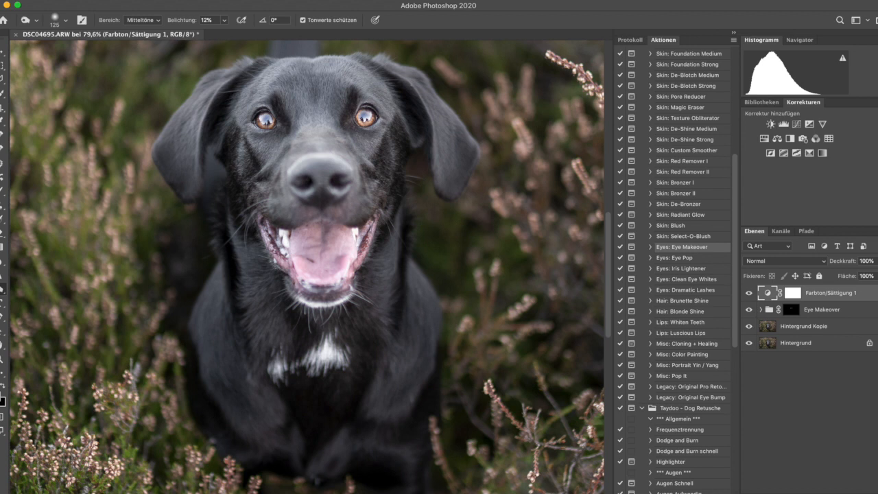
Step: Compare the whole retouched image with the original Hintergrund layer alone
{"action": "left_click", "coordinate": [4, 360]}
{"action": "left_click", "coordinate": [316, 20]}
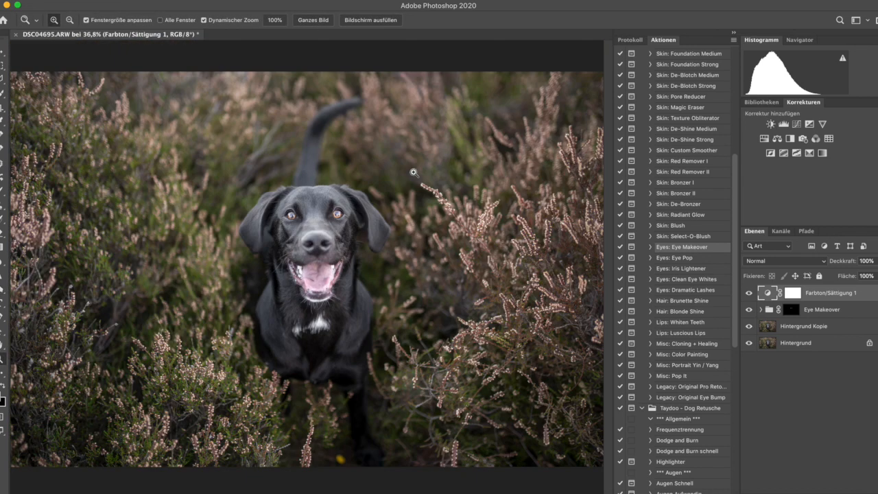
{"action": "left_click", "coordinate": [749, 343], "text": "alt"}
{"action": "left_click", "coordinate": [749, 343], "text": "alt"}
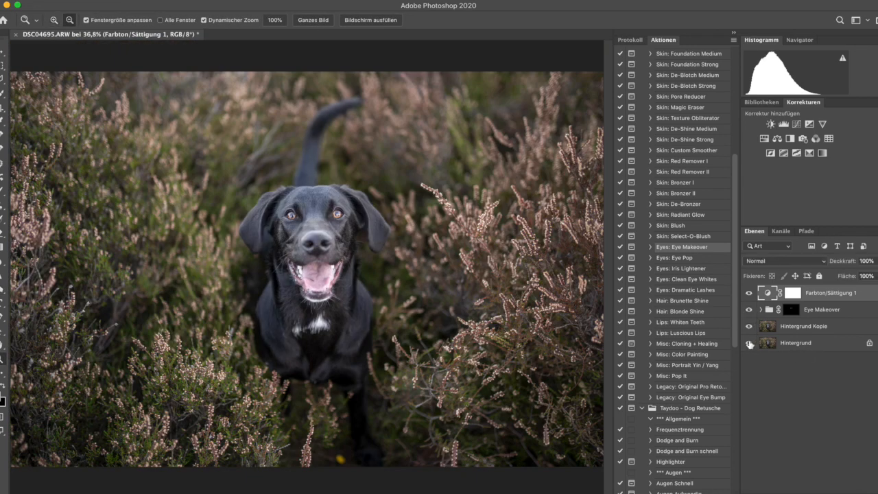
{"action": "left_click", "coordinate": [749, 343], "text": "alt"}
{"action": "left_click", "coordinate": [749, 343], "text": "alt"}
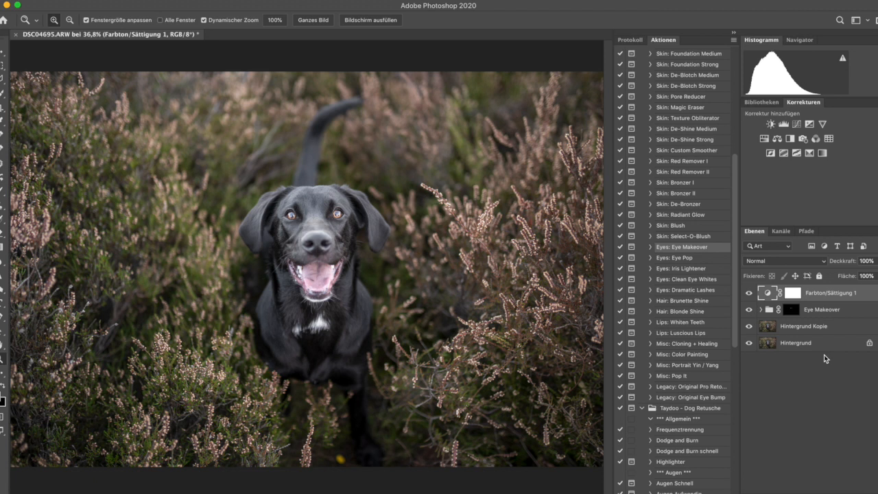
Step: Merge all visible layers into the background and duplicate it as Hintergrund Kopie
{"action": "key", "text": "super+shift+e"}
{"action": "right_click", "coordinate": [812, 300]}
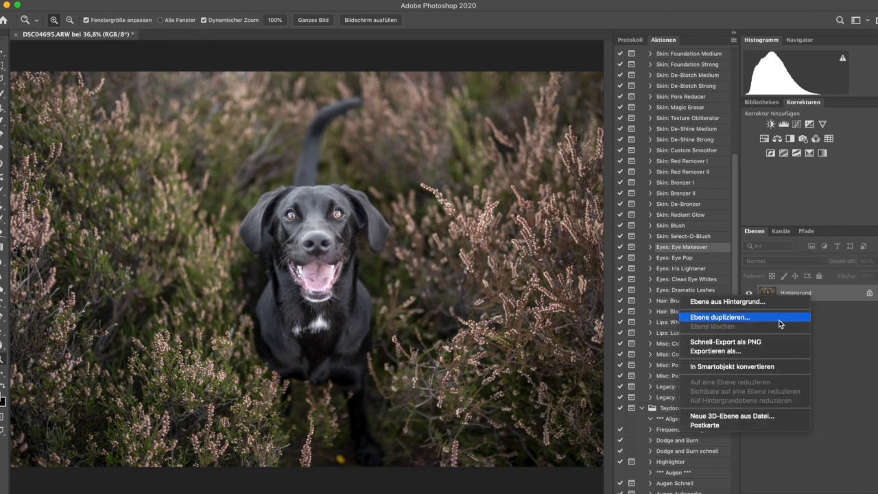
{"action": "left_click", "coordinate": [727, 317]}
{"action": "key", "text": "Return"}
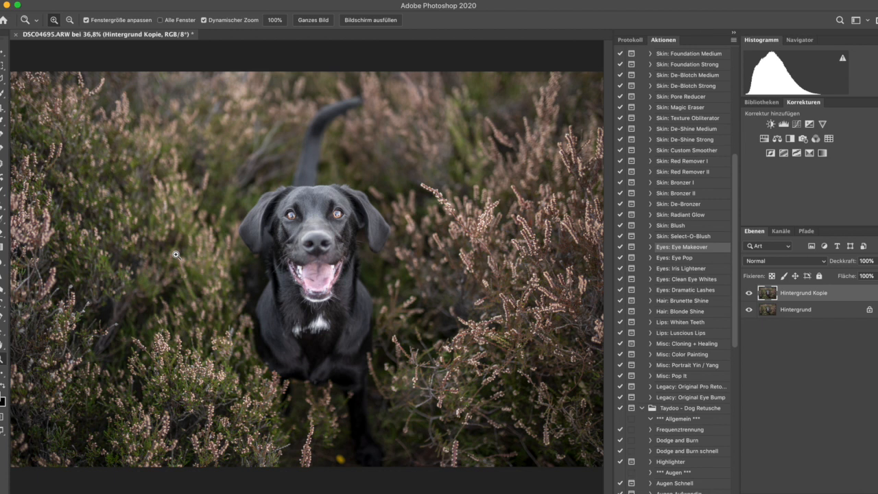
Step: Add a Hue/Saturation adjustment layer, sample the green heather as the Gelbtöne range, and extend the range's outer falloff to 143°
{"action": "left_click", "coordinate": [763, 138]}
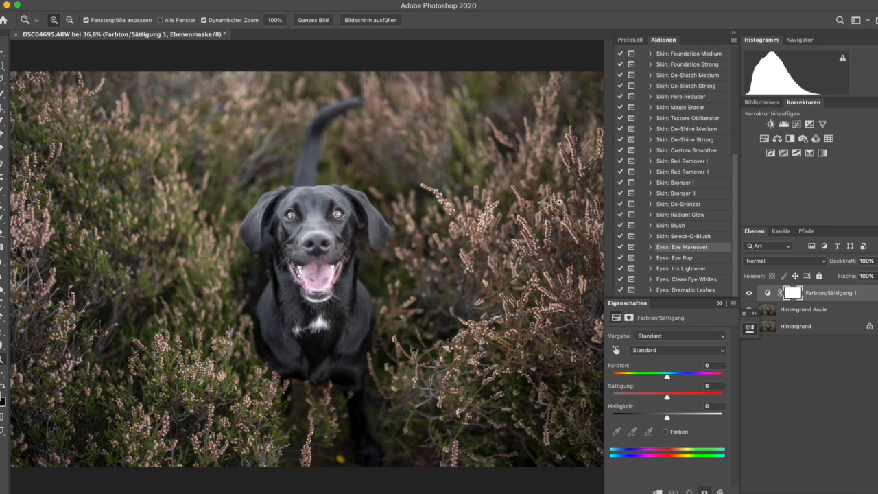
{"action": "left_click", "coordinate": [652, 351]}
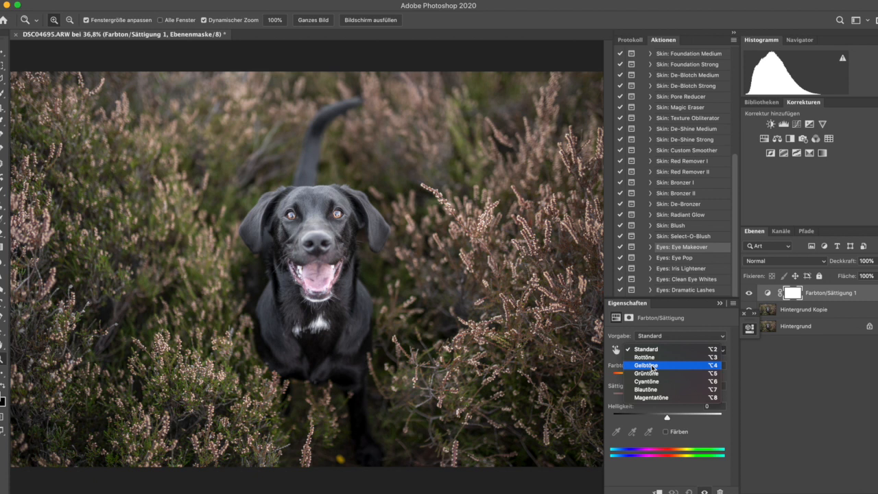
{"action": "left_click", "coordinate": [652, 365]}
{"action": "left_click", "coordinate": [615, 431]}
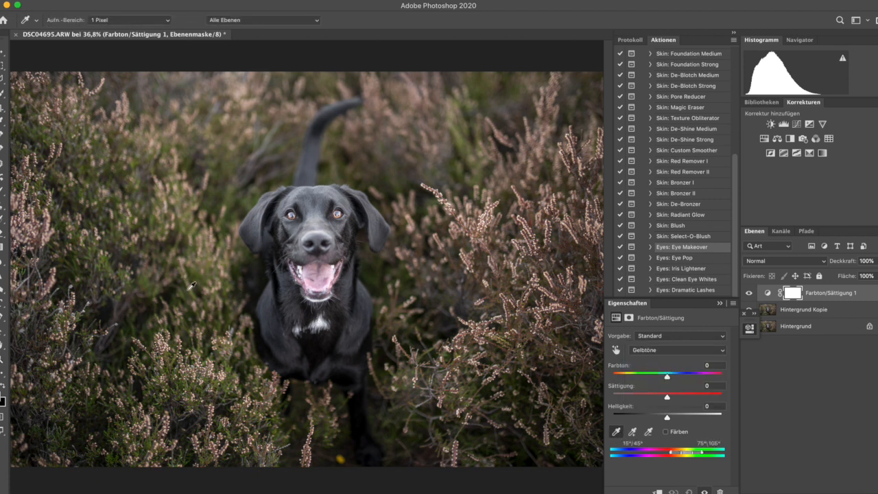
{"action": "left_click", "coordinate": [149, 278]}
{"action": "left_click_drag", "start_coordinate": [707, 453], "coordinate": [713, 454]}
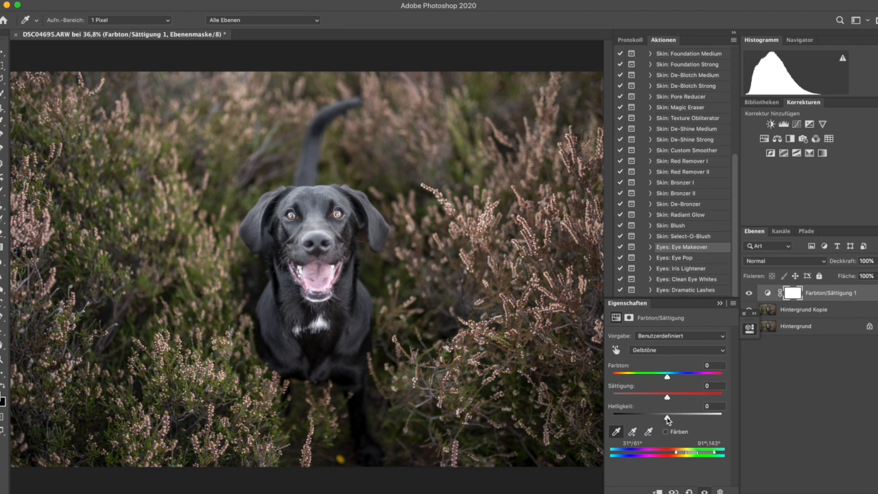
Step: Raise the Gelbtöne lightness, shift their hue toward brown, and compare the image with and without the adjustment layer
{"action": "left_click_drag", "start_coordinate": [667, 419], "coordinate": [694, 416]}
{"action": "left_click_drag", "start_coordinate": [667, 376], "coordinate": [652, 378]}
{"action": "left_click", "coordinate": [732, 303]}
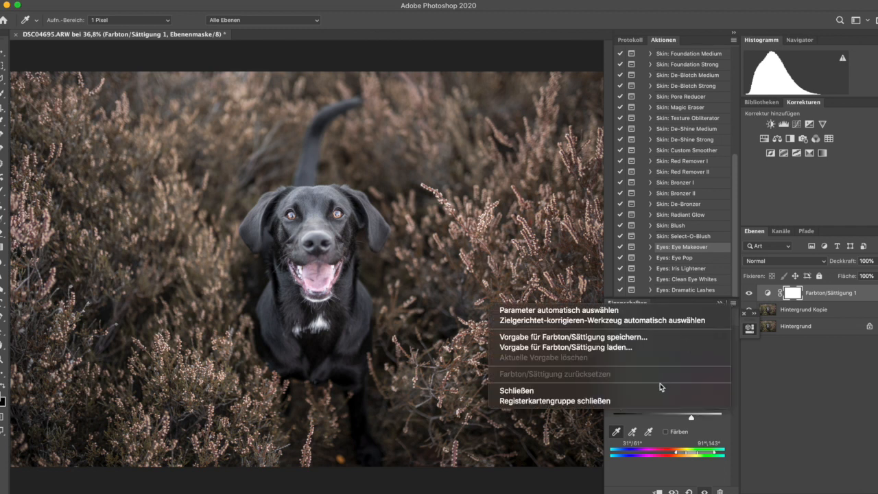
{"action": "left_click", "coordinate": [661, 390]}
{"action": "left_click", "coordinate": [748, 293]}
{"action": "left_click", "coordinate": [749, 294]}
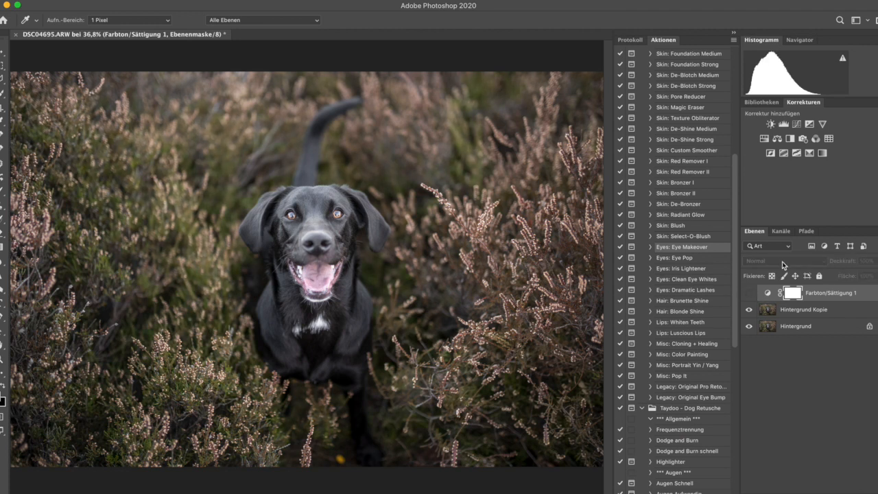
Step: Compare the whole image and the dog's head with and without the Farbton/Sättigung 1 adjustment
{"action": "left_click", "coordinate": [749, 294]}
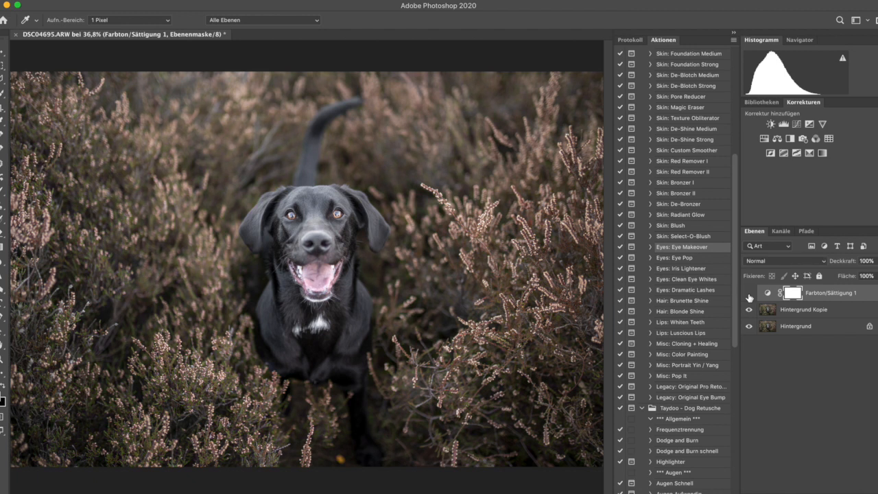
{"action": "left_click", "coordinate": [749, 295]}
{"action": "scroll", "coordinate": [336, 237], "scroll_direction": "up", "scroll_amount": 3}
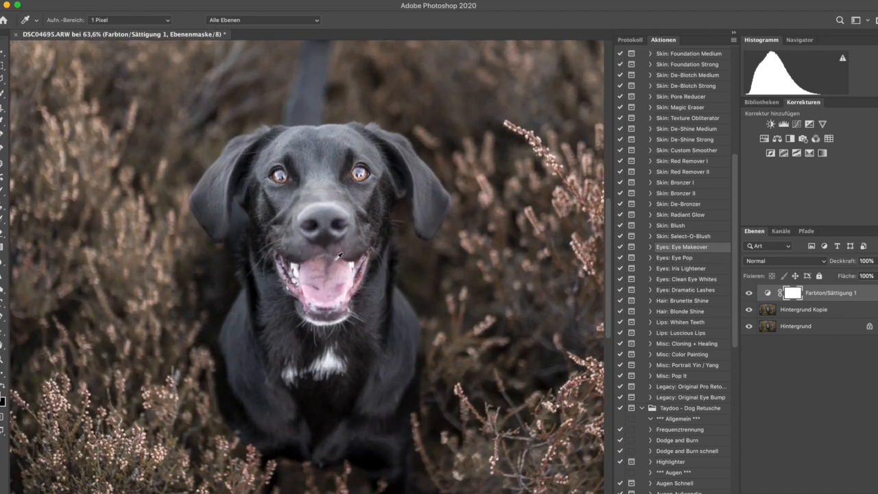
{"action": "left_click", "coordinate": [749, 293]}
{"action": "left_click", "coordinate": [750, 293]}
{"action": "left_click", "coordinate": [749, 293]}
{"action": "left_click", "coordinate": [750, 294]}
{"action": "scroll", "coordinate": [265, 185], "scroll_direction": "down", "scroll_amount": 3}
{"action": "scroll", "coordinate": [265, 186], "scroll_direction": "down", "scroll_amount": 1}
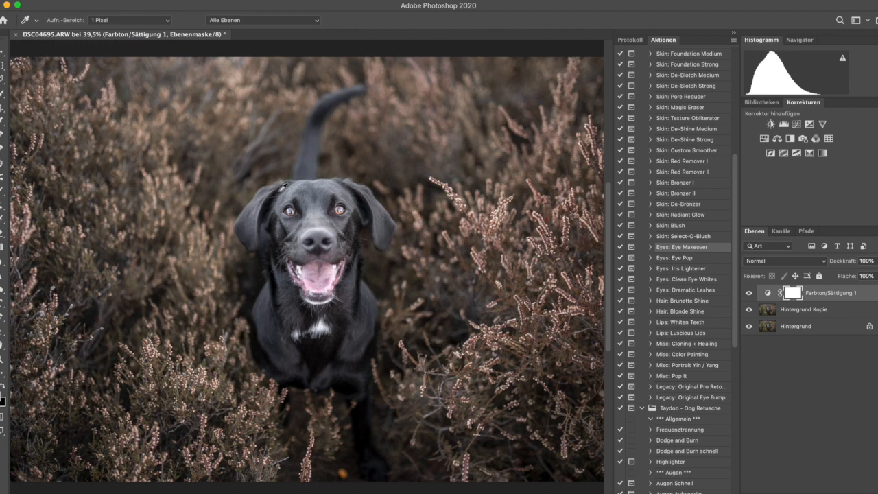
{"action": "scroll", "coordinate": [312, 193], "scroll_direction": "down", "scroll_amount": 1}
{"action": "scroll", "coordinate": [243, 244], "scroll_direction": "down", "scroll_amount": 1}
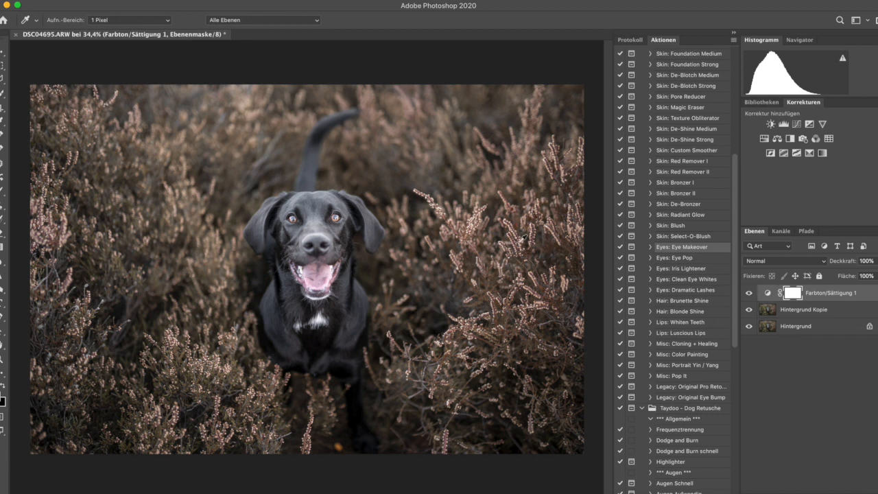
Step: Add a Selective Color adjustment layer and set its Rottöne to Cyan -36, Magenta +5, Gelb -23 and Schwarz -18 %
{"action": "left_click", "coordinate": [812, 155]}
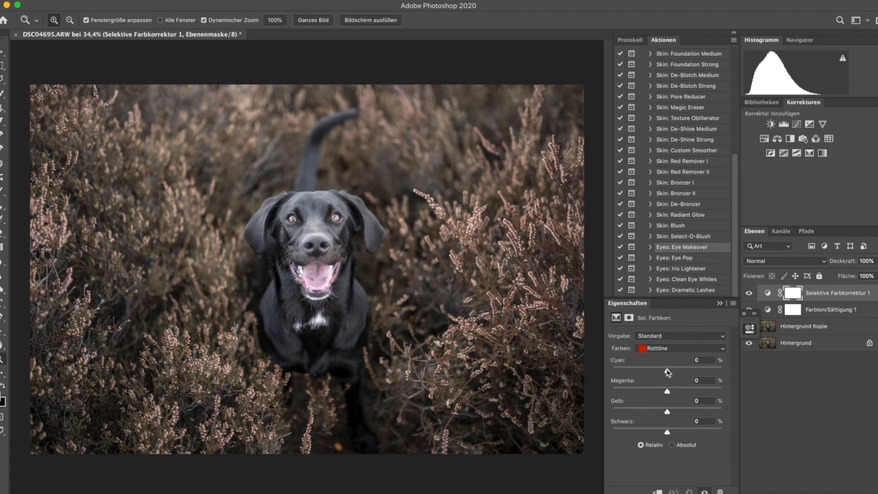
{"action": "left_click_drag", "start_coordinate": [666, 375], "coordinate": [649, 371]}
{"action": "left_click_drag", "start_coordinate": [668, 392], "coordinate": [657, 430]}
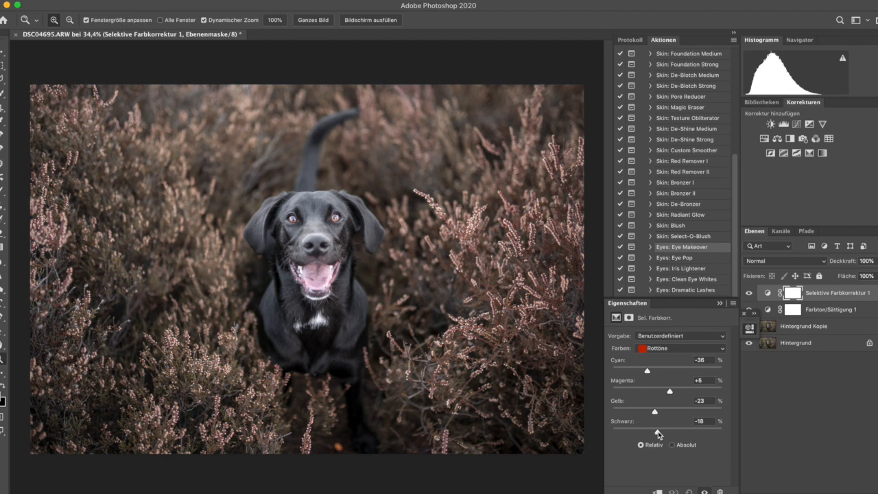
{"action": "left_click", "coordinate": [734, 302]}
{"action": "left_click", "coordinate": [558, 379]}
Step: Compare the image with and without the Selektive Farbkorrektur 1 layer
{"action": "left_click", "coordinate": [748, 293]}
{"action": "left_click", "coordinate": [749, 292]}
{"action": "left_click", "coordinate": [749, 294]}
{"action": "left_click", "coordinate": [748, 294]}
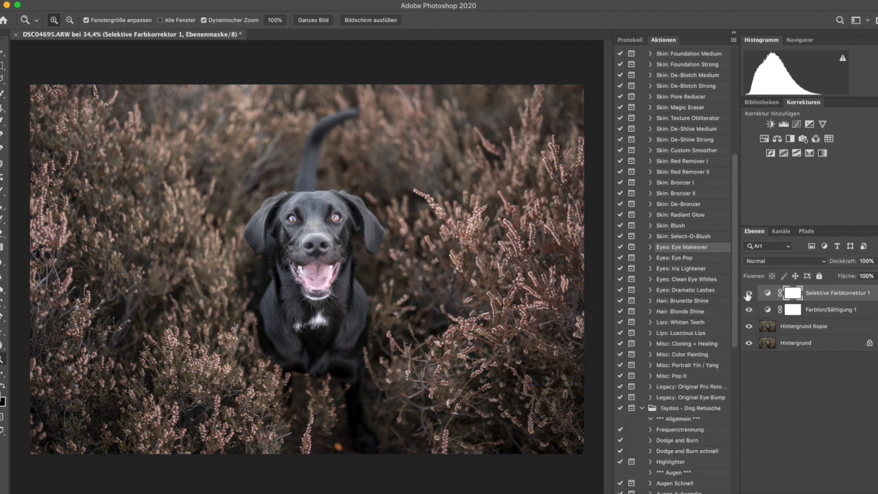
{"action": "left_click", "coordinate": [748, 293]}
{"action": "left_click", "coordinate": [748, 294]}
Step: Add a second Hue/Saturation adjustment layer, sample the brownish heather as the Gelbtöne range, and set its hue to -27
{"action": "scroll", "coordinate": [141, 258], "scroll_direction": "up", "scroll_amount": 5}
{"action": "scroll", "coordinate": [141, 259], "scroll_direction": "left", "scroll_amount": 8}
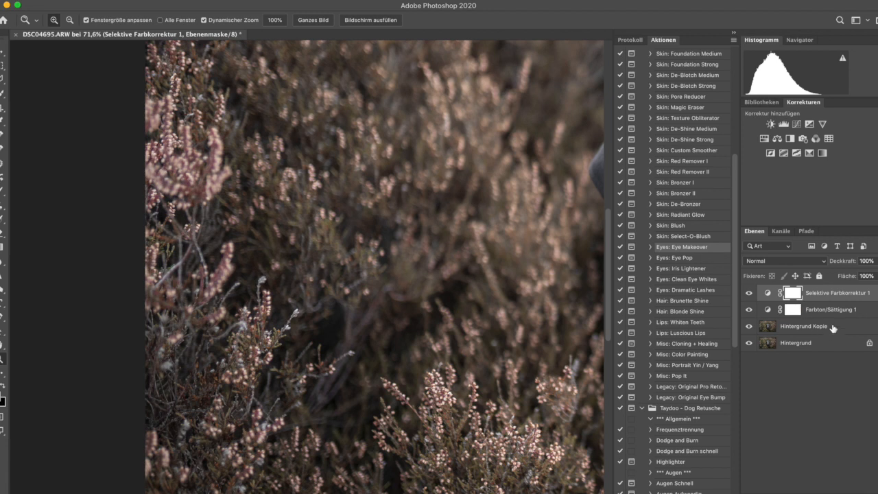
{"action": "left_click", "coordinate": [763, 138]}
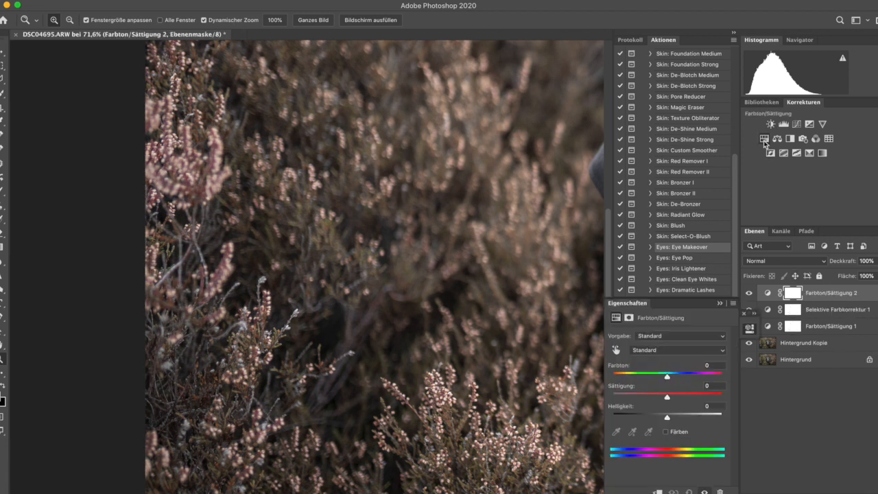
{"action": "left_click", "coordinate": [638, 352]}
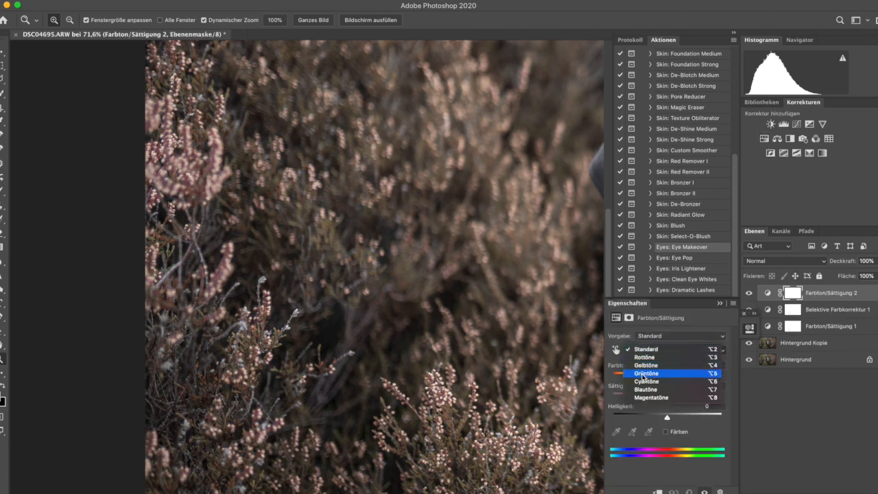
{"action": "left_click", "coordinate": [645, 365]}
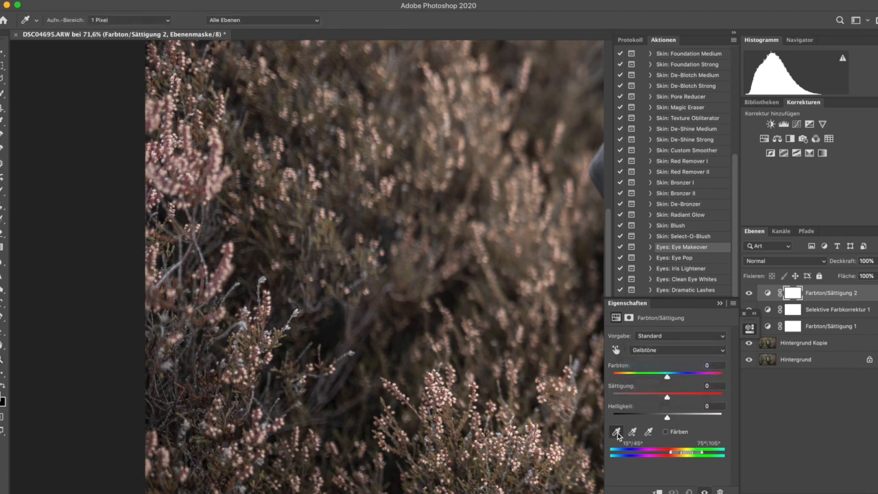
{"action": "left_click", "coordinate": [329, 220]}
{"action": "left_click_drag", "start_coordinate": [665, 377], "coordinate": [653, 375]}
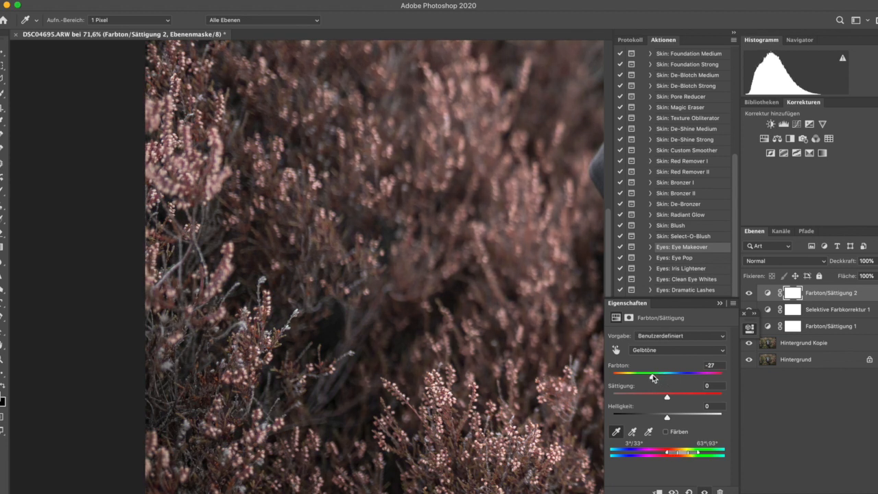
{"action": "left_click", "coordinate": [733, 304]}
{"action": "left_click", "coordinate": [620, 387]}
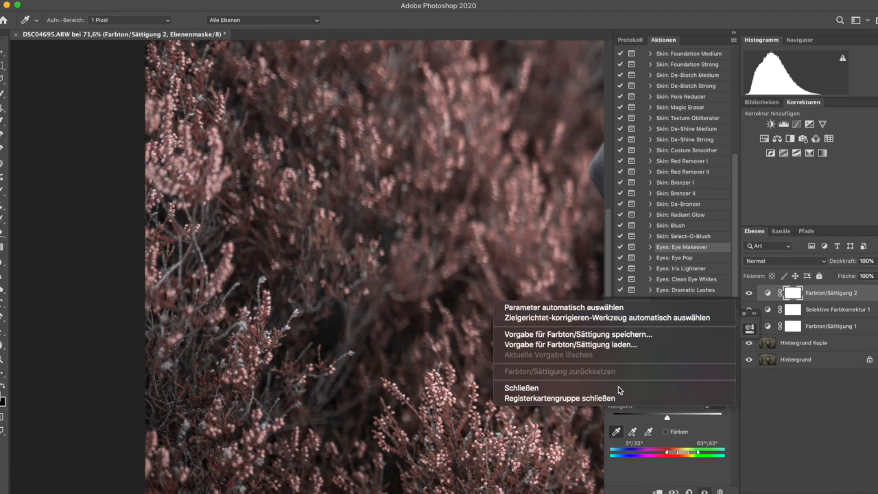
Step: Compare the whole image with and without the Farbton/Sättigung 2 adjustment
{"action": "left_click", "coordinate": [752, 292]}
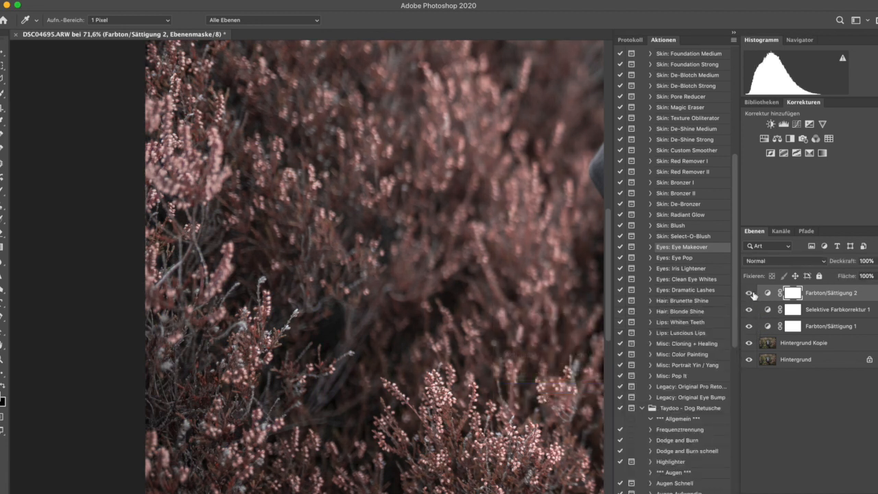
{"action": "scroll", "coordinate": [491, 283], "scroll_direction": "down", "scroll_amount": 2}
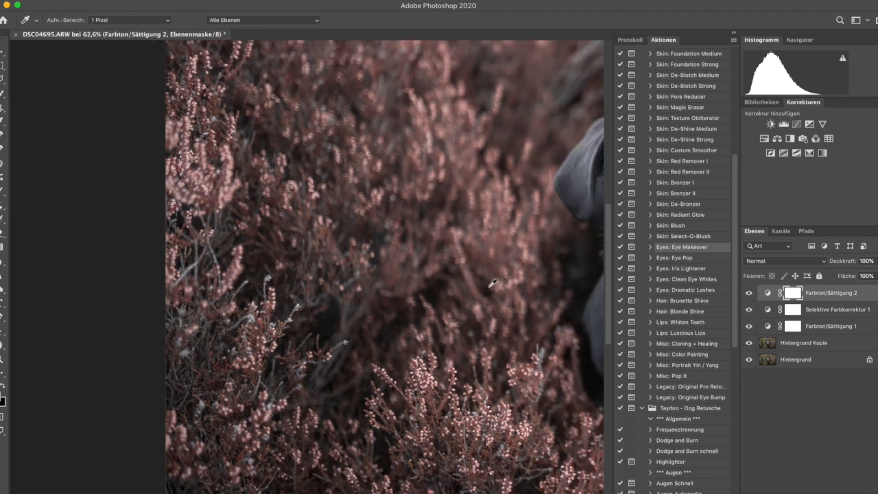
{"action": "scroll", "coordinate": [492, 282], "scroll_direction": "down", "scroll_amount": 3}
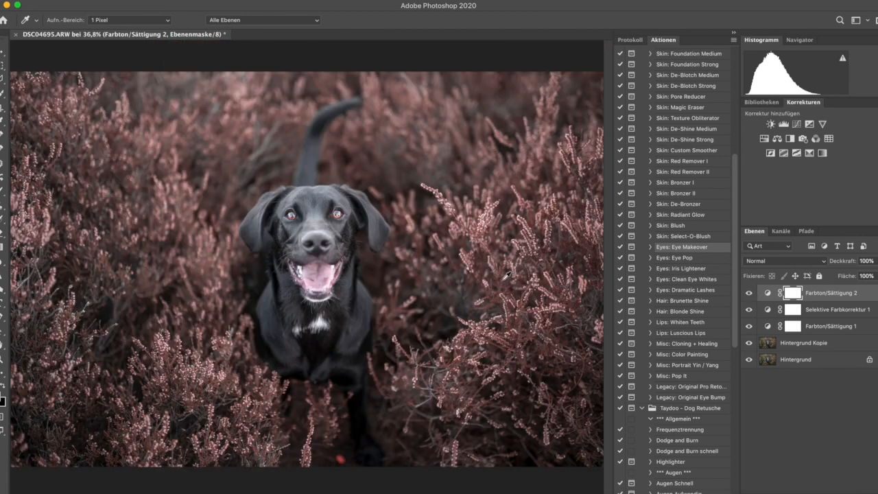
{"action": "left_click", "coordinate": [750, 293]}
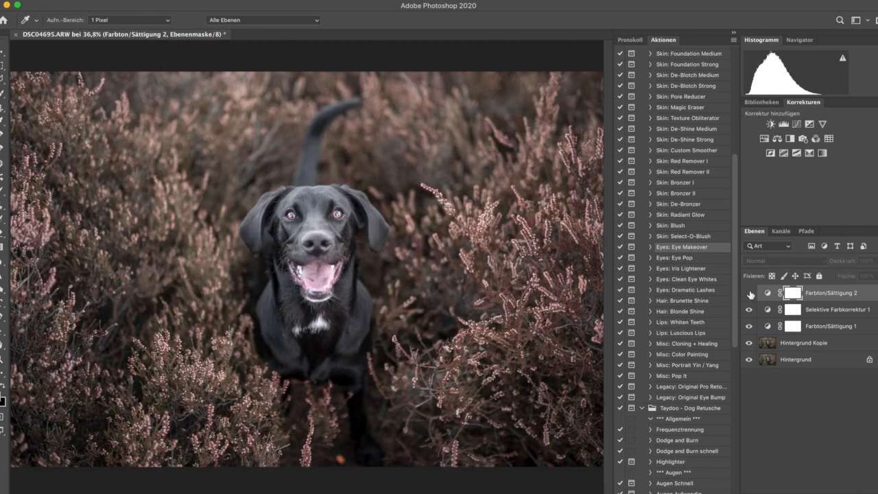
{"action": "left_click", "coordinate": [750, 294]}
{"action": "left_click", "coordinate": [749, 293]}
{"action": "left_click", "coordinate": [750, 294]}
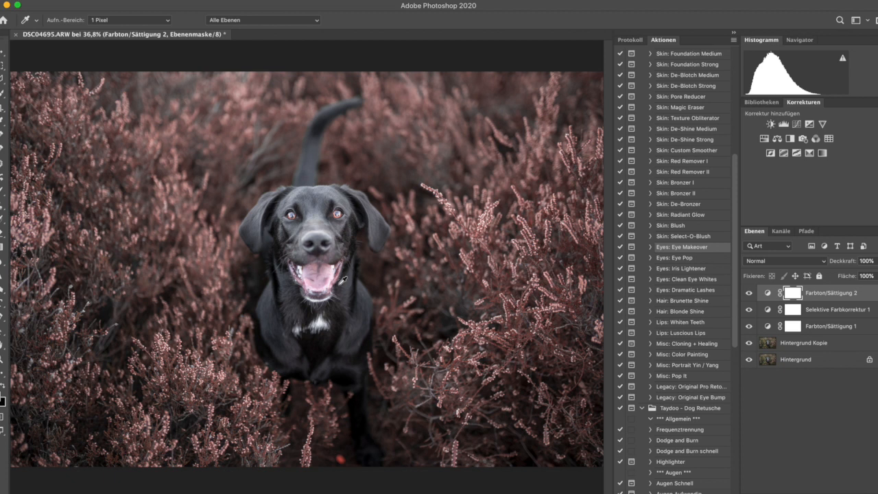
{"action": "left_click", "coordinate": [749, 293]}
{"action": "left_click", "coordinate": [750, 293]}
Step: Mask the dog out of the Farbton/Sättigung 2 layer with a soft brush of size 700, and check the layer's effect
{"action": "left_click", "coordinate": [3, 188]}
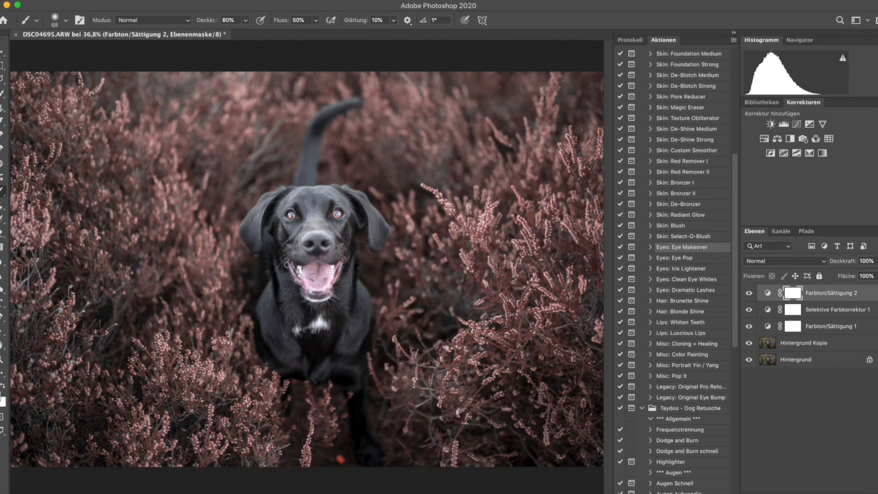
{"action": "key", "text": "bracketright"}
{"action": "key", "text": "bracketright"}
{"action": "key", "text": "bracketright"}
{"action": "key", "text": "bracketright"}
{"action": "key", "text": "bracketright"}
{"action": "key", "text": "bracketright"}
{"action": "key", "text": "bracketright"}
{"action": "key", "text": "bracketright"}
{"action": "key", "text": "bracketright"}
{"action": "key", "text": "bracketright"}
{"action": "key", "text": "bracketright"}
{"action": "key", "text": "bracketright"}
{"action": "left_click", "coordinate": [749, 293]}
{"action": "left_click", "coordinate": [749, 292]}
Step: Examine the dog's masked area, the tail and the surrounding heather up close and in the full image
{"action": "scroll", "coordinate": [540, 307], "scroll_direction": "up", "scroll_amount": 5}
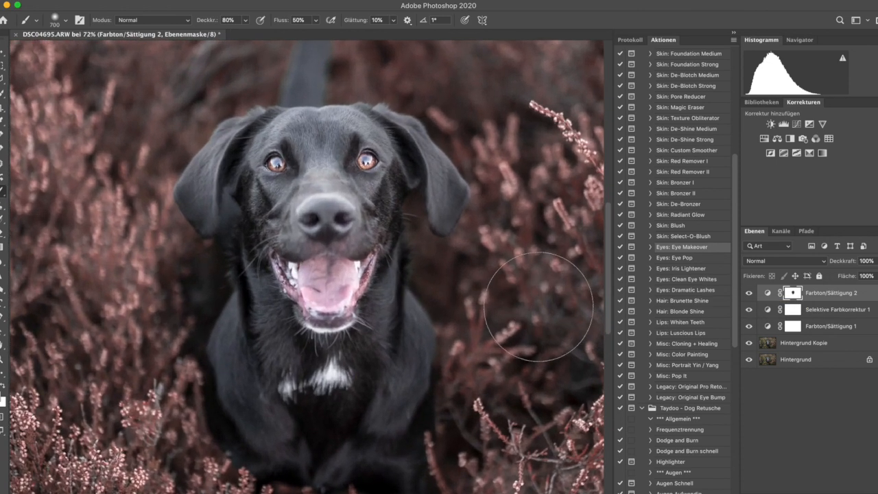
{"action": "scroll", "coordinate": [538, 307], "scroll_direction": "left", "scroll_amount": 5}
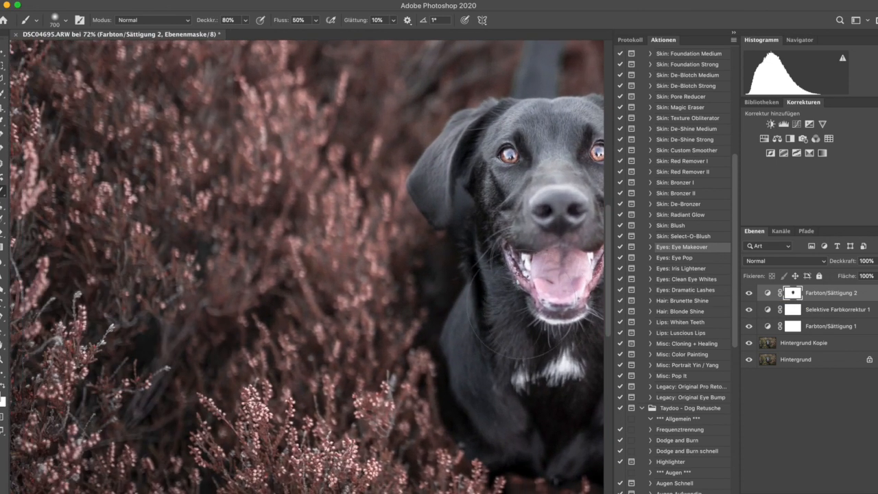
{"action": "scroll", "coordinate": [539, 306], "scroll_direction": "up", "scroll_amount": 3}
{"action": "scroll", "coordinate": [538, 306], "scroll_direction": "left", "scroll_amount": 1}
{"action": "scroll", "coordinate": [276, 227], "scroll_direction": "right", "scroll_amount": 4}
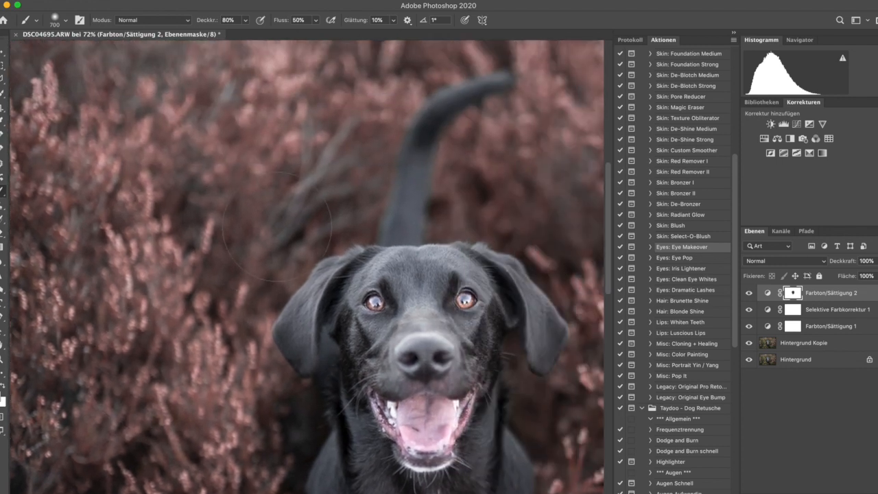
{"action": "scroll", "coordinate": [274, 228], "scroll_direction": "down", "scroll_amount": 4}
{"action": "scroll", "coordinate": [274, 228], "scroll_direction": "down", "scroll_amount": 2}
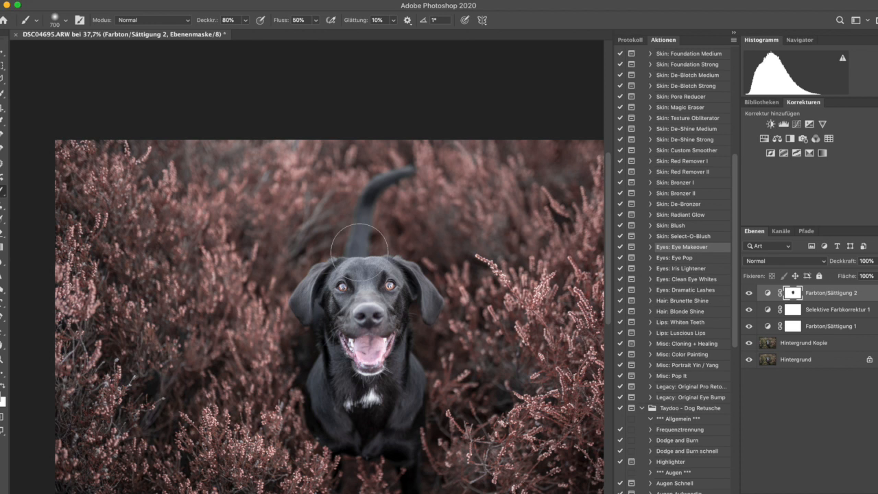
{"action": "scroll", "coordinate": [487, 234], "scroll_direction": "up", "scroll_amount": 3}
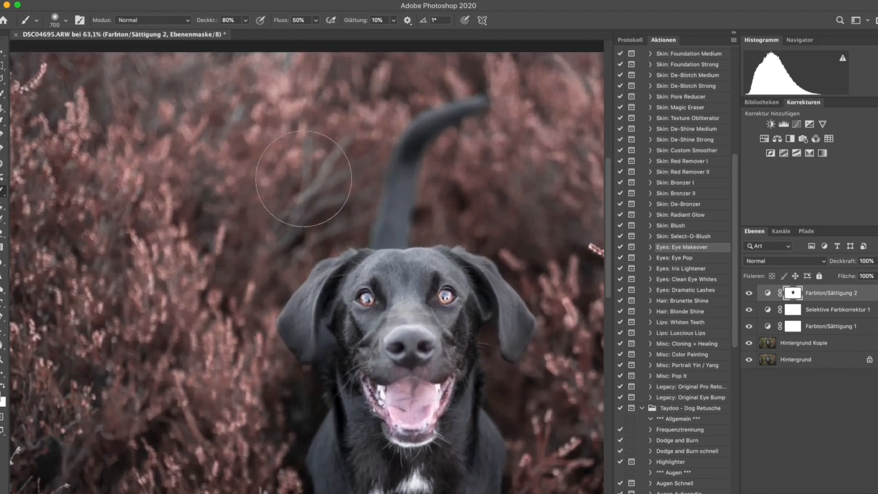
{"action": "scroll", "coordinate": [309, 182], "scroll_direction": "down", "scroll_amount": 1}
{"action": "scroll", "coordinate": [322, 168], "scroll_direction": "down", "scroll_amount": 3}
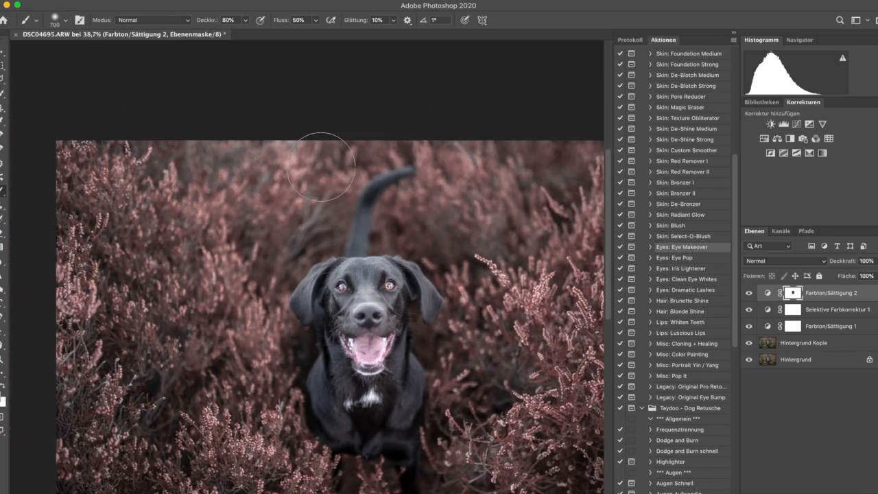
{"action": "scroll", "coordinate": [320, 165], "scroll_direction": "up", "scroll_amount": 1}
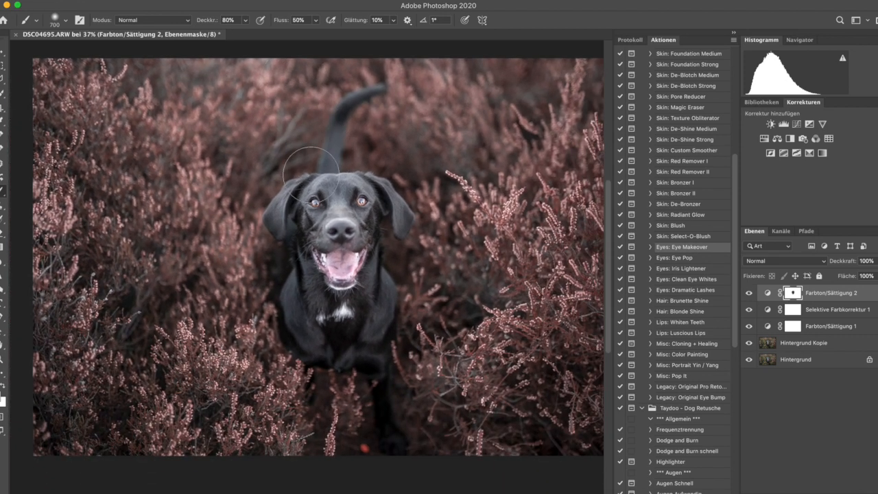
{"action": "scroll", "coordinate": [320, 164], "scroll_direction": "down", "scroll_amount": 1}
Step: Add a second Selective Color adjustment layer and set its Grautöne to Cyan -14, Magenta +7, Gelb -27 and Schwarz -6 %
{"action": "left_click", "coordinate": [808, 154]}
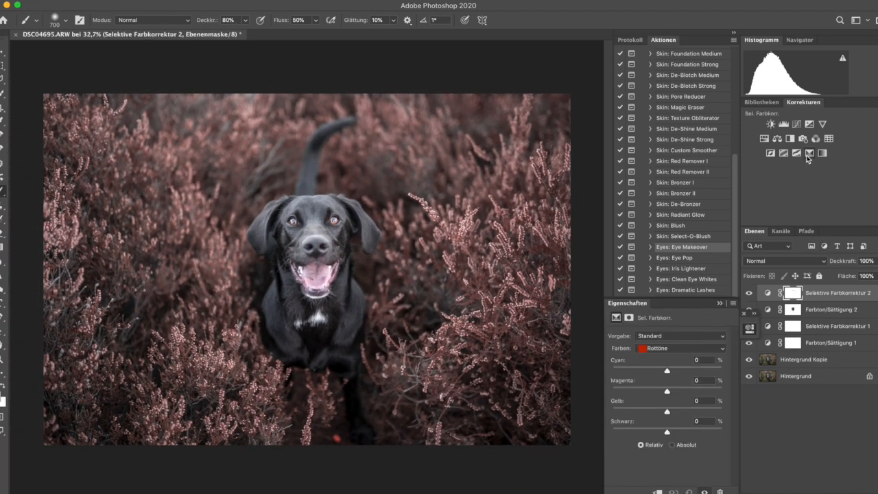
{"action": "left_click", "coordinate": [690, 349]}
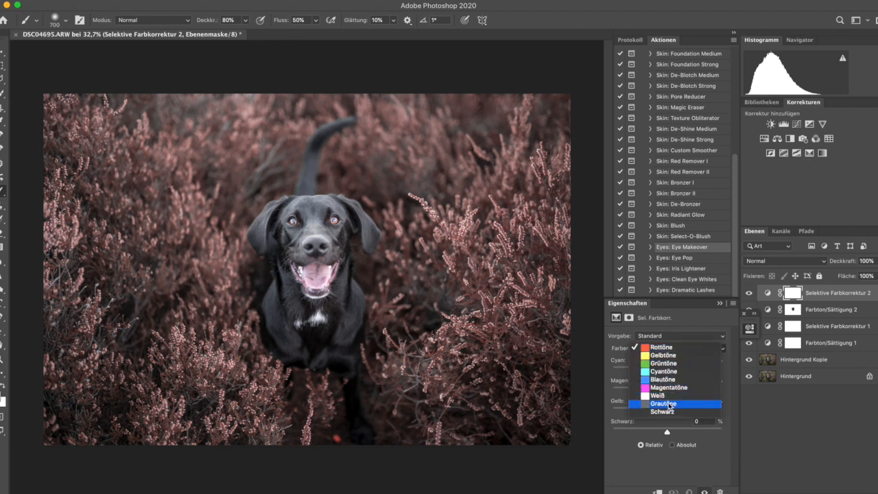
{"action": "left_click", "coordinate": [668, 404]}
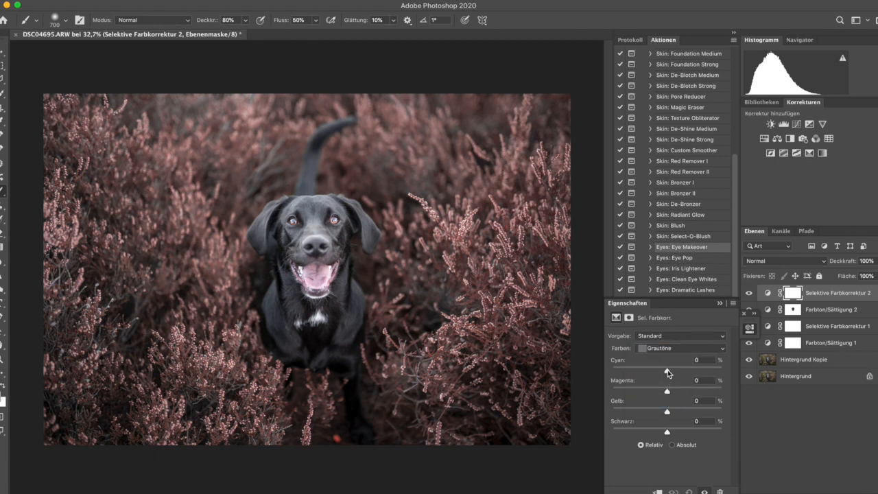
{"action": "left_click_drag", "start_coordinate": [667, 371], "coordinate": [662, 373]}
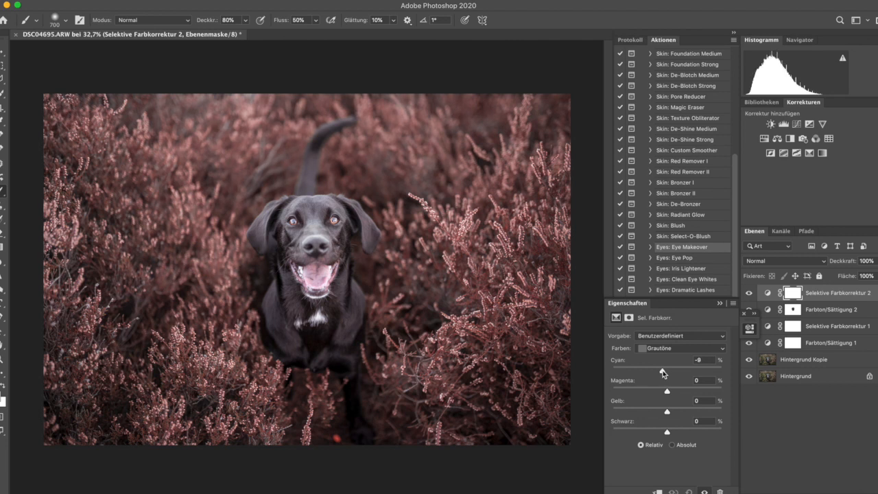
{"action": "left_click_drag", "start_coordinate": [662, 372], "coordinate": [653, 412]}
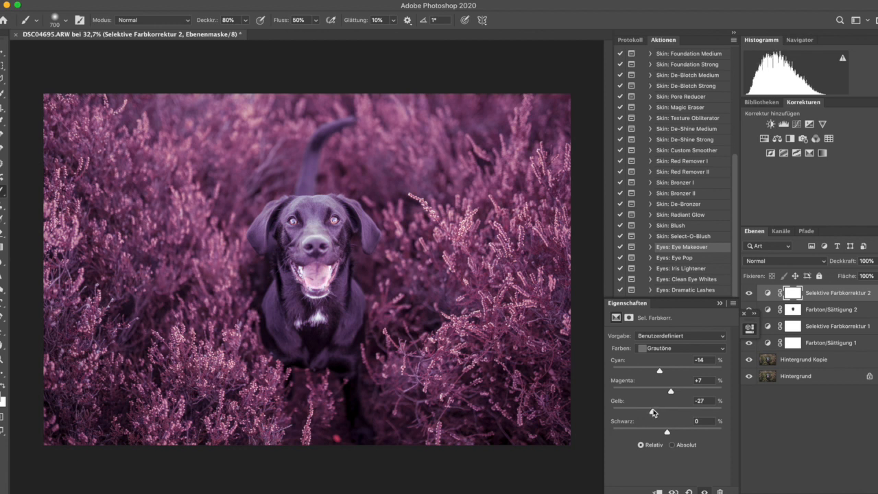
{"action": "left_click_drag", "start_coordinate": [668, 431], "coordinate": [664, 431]}
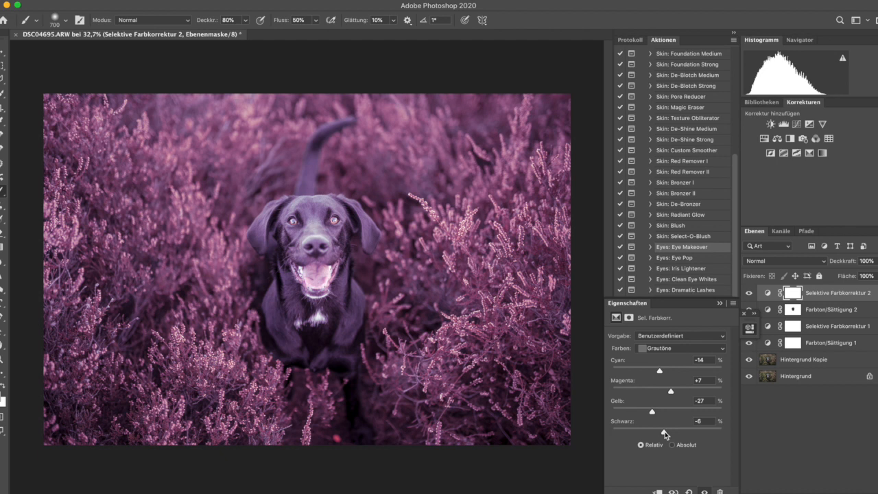
{"action": "left_click", "coordinate": [733, 302]}
{"action": "left_click", "coordinate": [590, 376]}
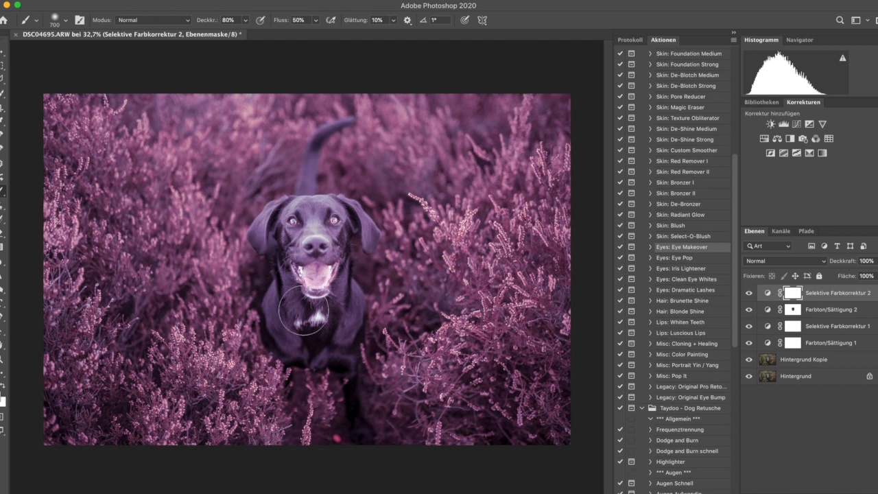
Step: Mask the dog's face, chest and upper body out of the Selektive Farbkorrektur 2 layer with a soft brush of size 487
{"action": "scroll", "coordinate": [304, 310], "scroll_direction": "up", "scroll_amount": 5}
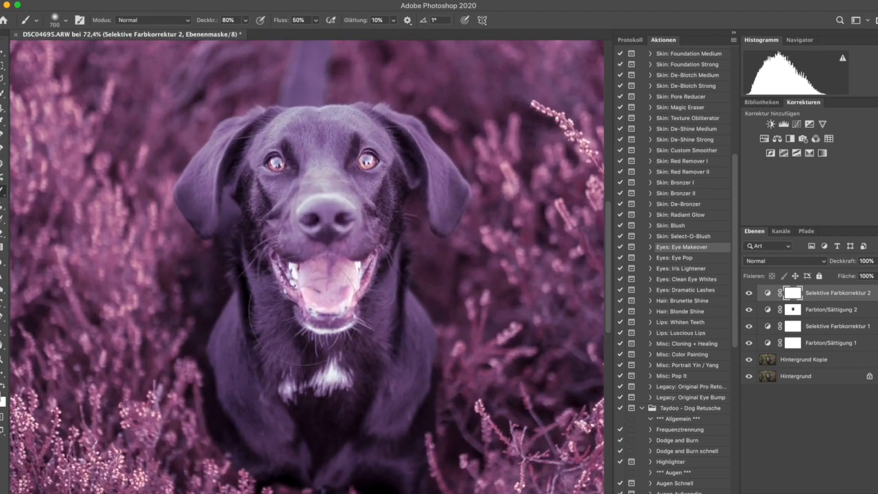
{"action": "mouse_move", "coordinate": [317, 262]}
{"action": "left_mouse_down"}
{"action": "mouse_move", "coordinate": [274, 245]}
{"action": "mouse_move", "coordinate": [318, 169]}
{"action": "mouse_move", "coordinate": [345, 245]}
{"action": "mouse_move", "coordinate": [367, 184]}
{"action": "mouse_move", "coordinate": [317, 344]}
{"action": "mouse_move", "coordinate": [260, 349]}
{"action": "mouse_move", "coordinate": [280, 379]}
{"action": "mouse_move", "coordinate": [340, 377]}
{"action": "mouse_move", "coordinate": [366, 367]}
{"action": "mouse_move", "coordinate": [377, 327]}
{"action": "mouse_move", "coordinate": [351, 260]}
{"action": "mouse_move", "coordinate": [299, 279]}
{"action": "mouse_move", "coordinate": [284, 263]}
{"action": "mouse_move", "coordinate": [292, 213]}
{"action": "mouse_move", "coordinate": [323, 368]}
{"action": "left_mouse_up"}
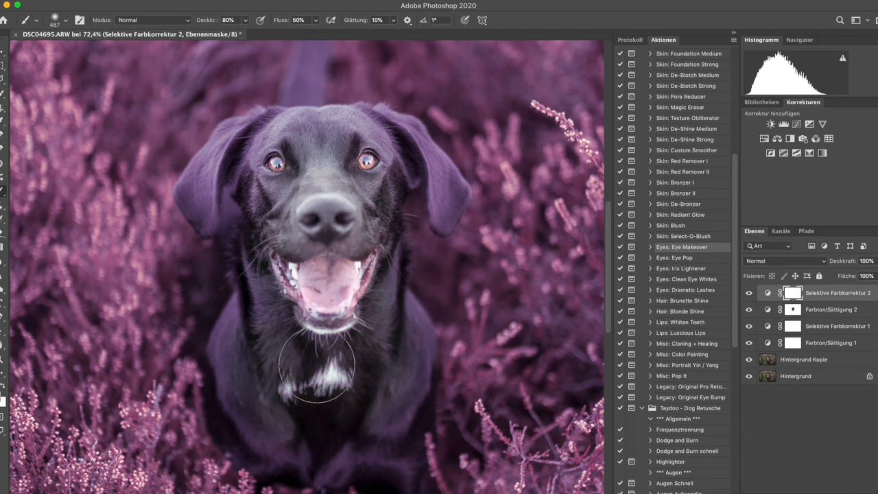
{"action": "scroll", "coordinate": [323, 368], "scroll_direction": "down", "scroll_amount": 3}
{"action": "mouse_move", "coordinate": [286, 343]}
{"action": "left_mouse_down"}
{"action": "mouse_move", "coordinate": [268, 375]}
{"action": "mouse_move", "coordinate": [371, 363]}
{"action": "mouse_move", "coordinate": [383, 288]}
{"action": "mouse_move", "coordinate": [371, 275]}
{"action": "mouse_move", "coordinate": [337, 291]}
{"action": "mouse_move", "coordinate": [307, 329]}
{"action": "mouse_move", "coordinate": [340, 369]}
{"action": "mouse_move", "coordinate": [329, 319]}
{"action": "left_mouse_up"}
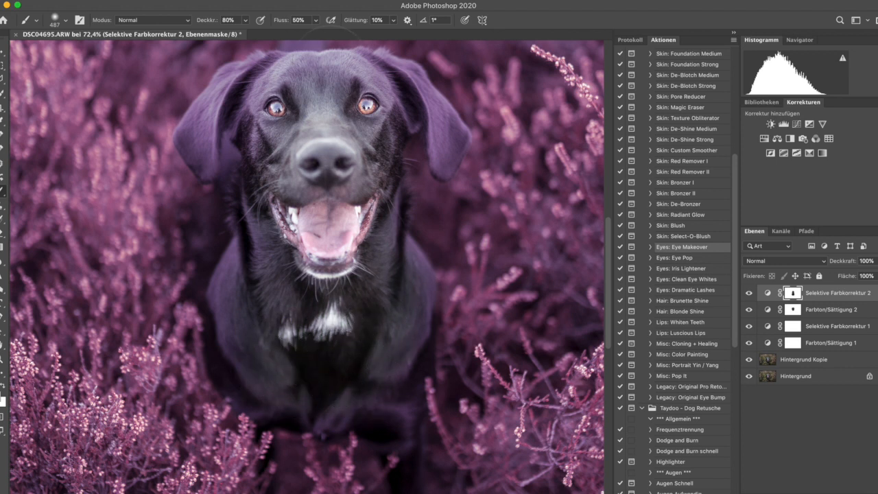
Step: Mask the dog's ears, body edges and tail out of Selektive Farbkorrektur 2 with soft brushes of sizes 235, 92 and 250
{"action": "scroll", "coordinate": [310, 266], "scroll_direction": "up", "scroll_amount": 5}
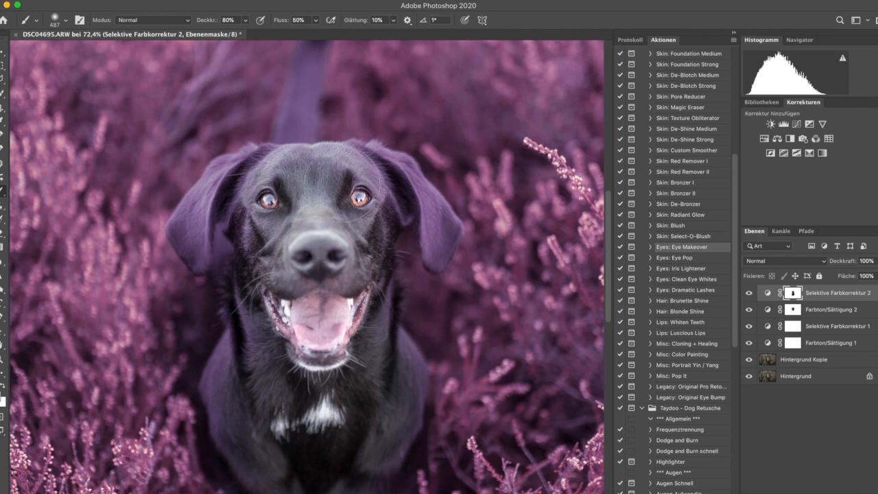
{"action": "left_click_drag", "start_coordinate": [343, 197], "coordinate": [294, 198]}
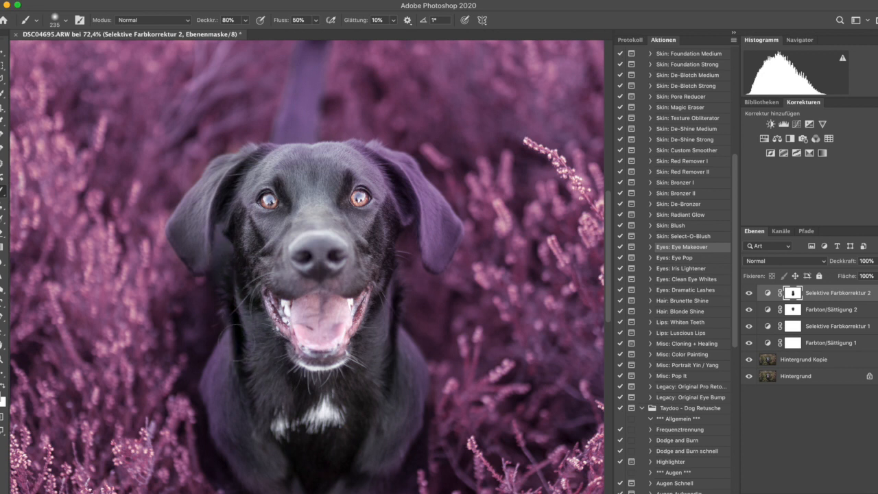
{"action": "left_click_drag", "start_coordinate": [288, 358], "coordinate": [261, 356], "text": "ctrl+alt"}
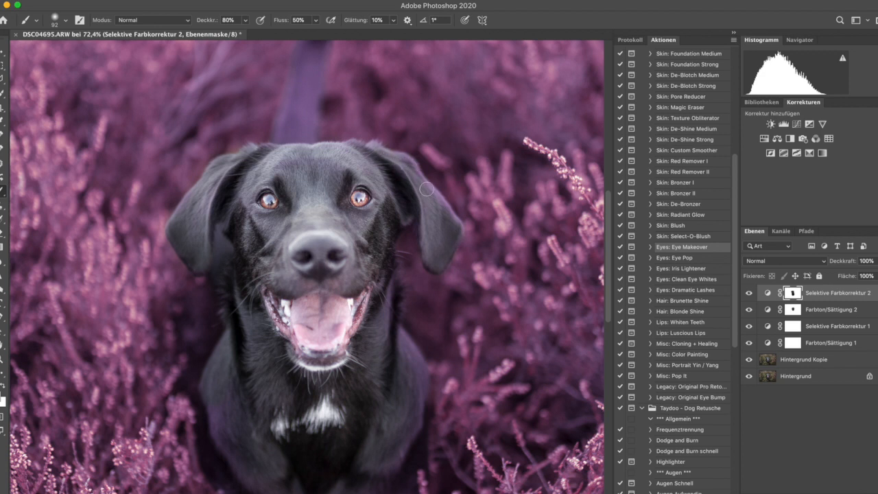
{"action": "scroll", "coordinate": [323, 283], "scroll_direction": "up", "scroll_amount": 5}
{"action": "scroll", "coordinate": [327, 129], "scroll_direction": "up", "scroll_amount": 10}
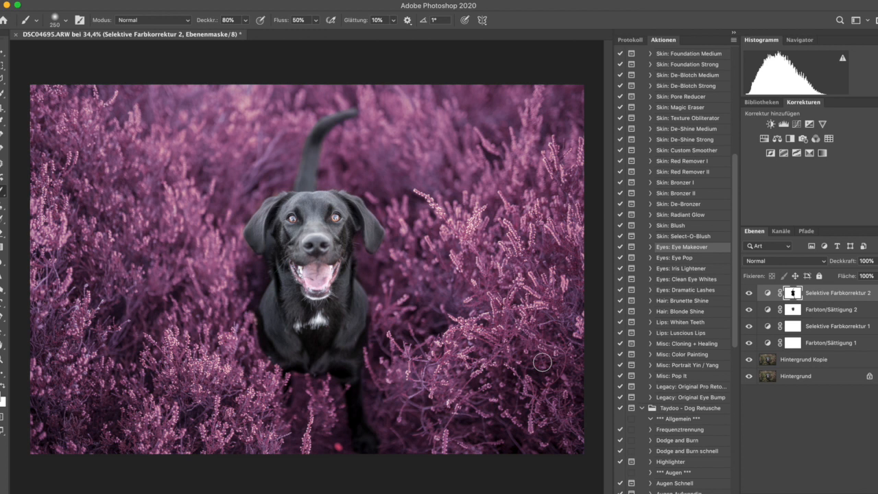
Step: Compare the whole image with and without the Selektive Farbkorrektur 2 adjustment
{"action": "left_click", "coordinate": [749, 293]}
{"action": "left_click", "coordinate": [749, 292]}
{"action": "left_click", "coordinate": [749, 294]}
{"action": "left_click", "coordinate": [749, 293]}
{"action": "left_click", "coordinate": [748, 293]}
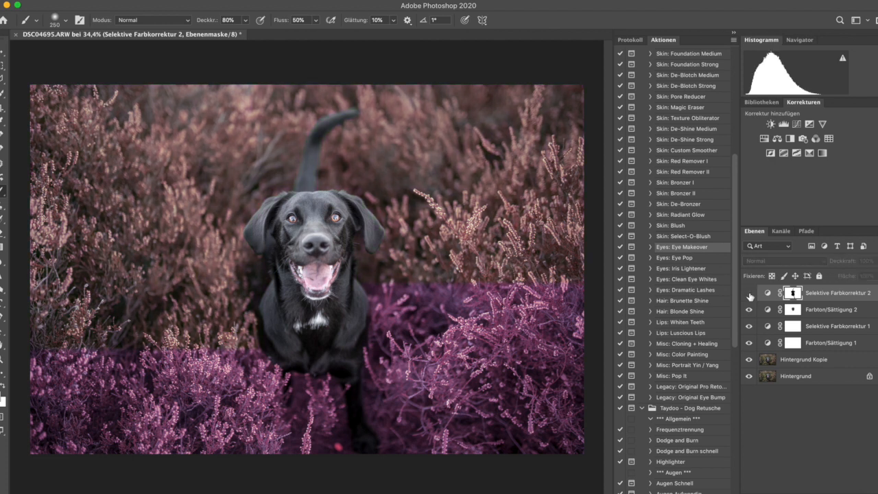
{"action": "left_click", "coordinate": [750, 294]}
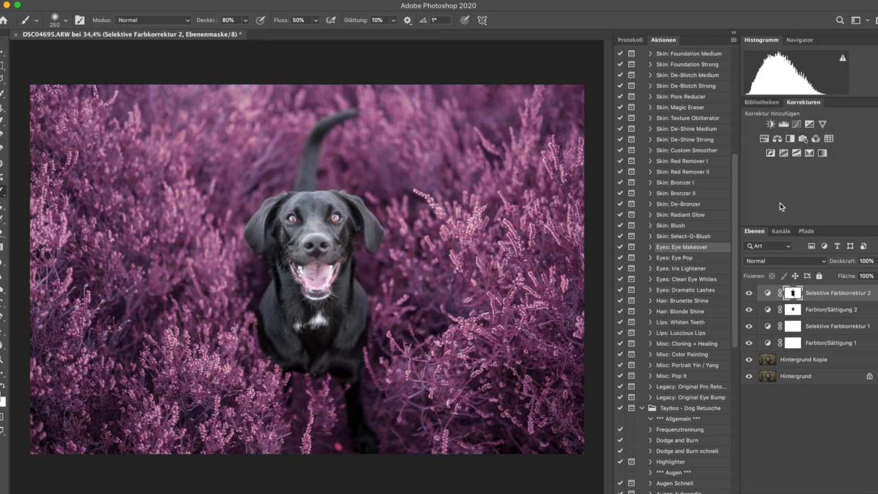
Step: Add a third Selective Color adjustment layer, set its Magentatöne to Cyan +10, Magenta -24, Gelb -55 and Schwarz +16 %, and check its effect
{"action": "left_click", "coordinate": [809, 153]}
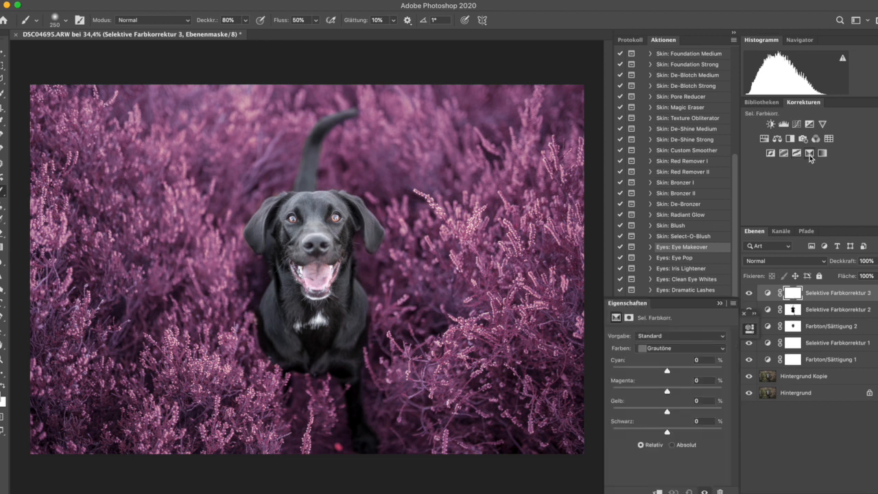
{"action": "left_click", "coordinate": [662, 347]}
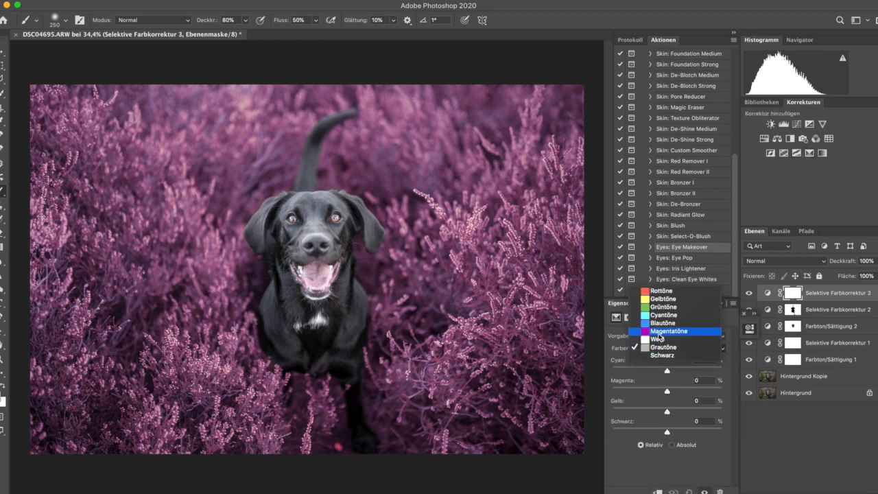
{"action": "left_click", "coordinate": [658, 334]}
{"action": "left_click_drag", "start_coordinate": [666, 371], "coordinate": [662, 373]}
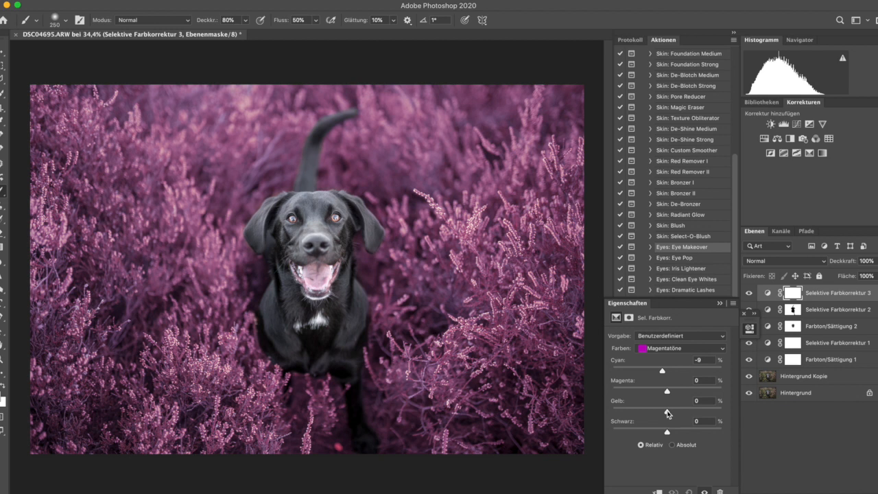
{"action": "left_click_drag", "start_coordinate": [668, 413], "coordinate": [637, 407]}
{"action": "left_click_drag", "start_coordinate": [662, 371], "coordinate": [654, 392]}
{"action": "left_click_drag", "start_coordinate": [668, 434], "coordinate": [677, 433]}
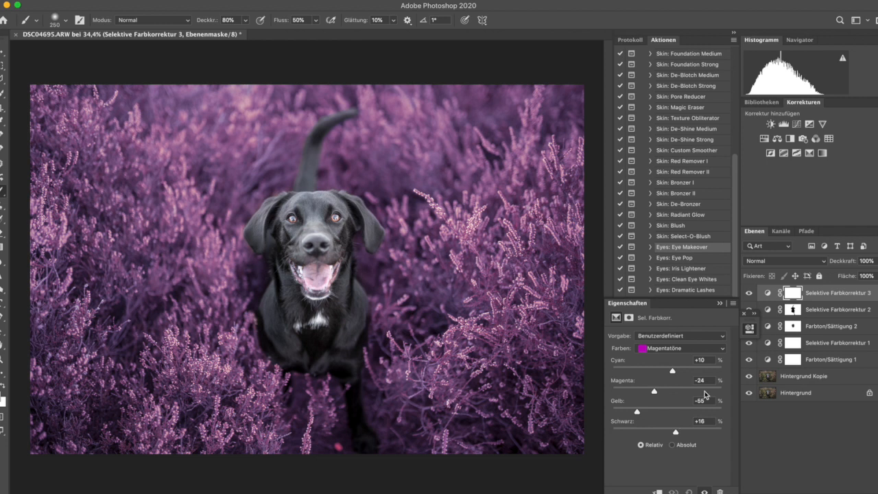
{"action": "left_click", "coordinate": [733, 304]}
{"action": "left_click", "coordinate": [659, 377]}
{"action": "left_click", "coordinate": [749, 293]}
{"action": "left_click", "coordinate": [749, 294]}
{"action": "left_click", "coordinate": [749, 295]}
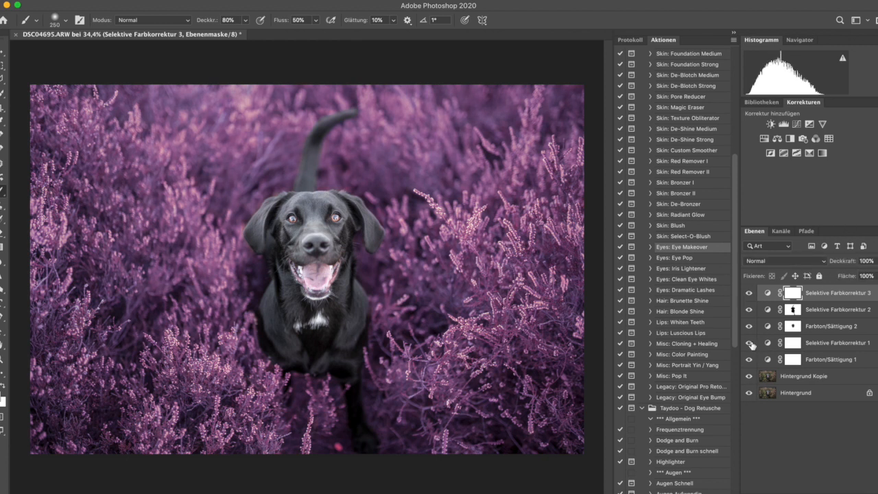
Step: Add a fourth Selective Color adjustment layer and set its Magentatöne to Cyan -10, Magenta -40, Gelb -15 and Schwarz -2 %
{"action": "left_click", "coordinate": [809, 155]}
{"action": "left_click_drag", "start_coordinate": [665, 372], "coordinate": [659, 412]}
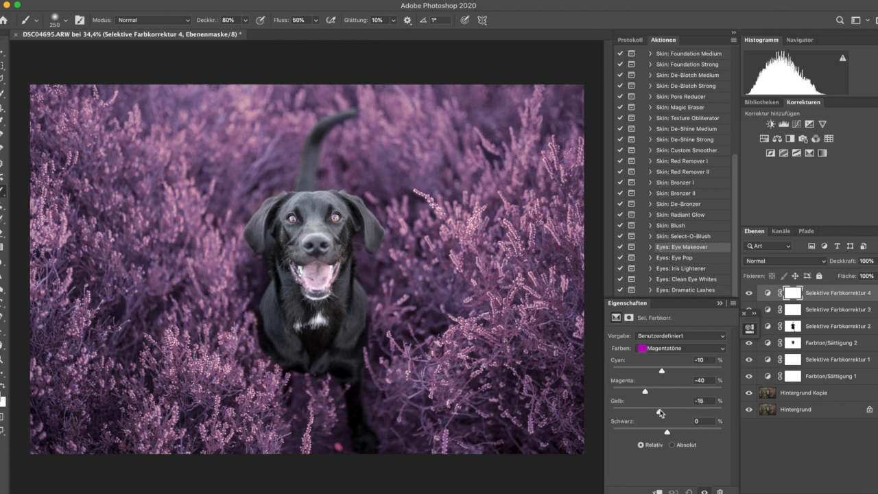
{"action": "left_click_drag", "start_coordinate": [667, 433], "coordinate": [666, 431]}
{"action": "left_click", "coordinate": [733, 303]}
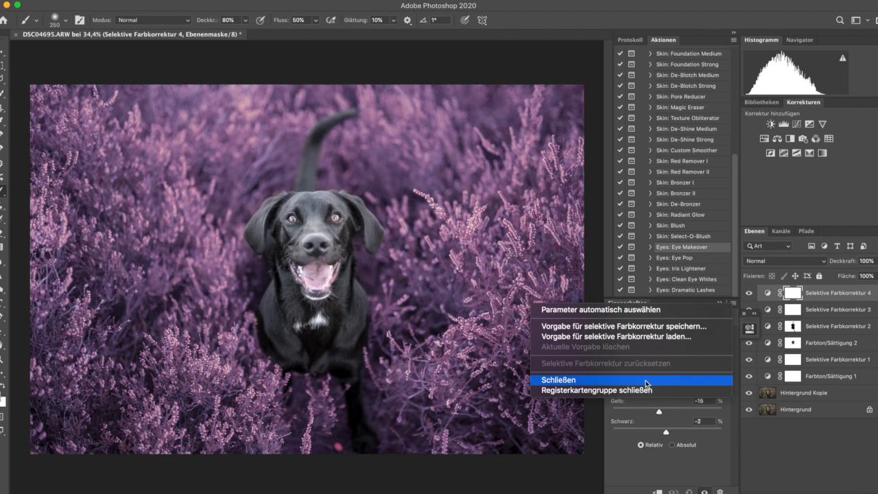
{"action": "left_click", "coordinate": [645, 381]}
Step: Compare the image with and without Selektive Farbkorrektur 4, and the full edit against the original Hintergrund layer
{"action": "left_click", "coordinate": [749, 293]}
{"action": "left_click", "coordinate": [749, 293]}
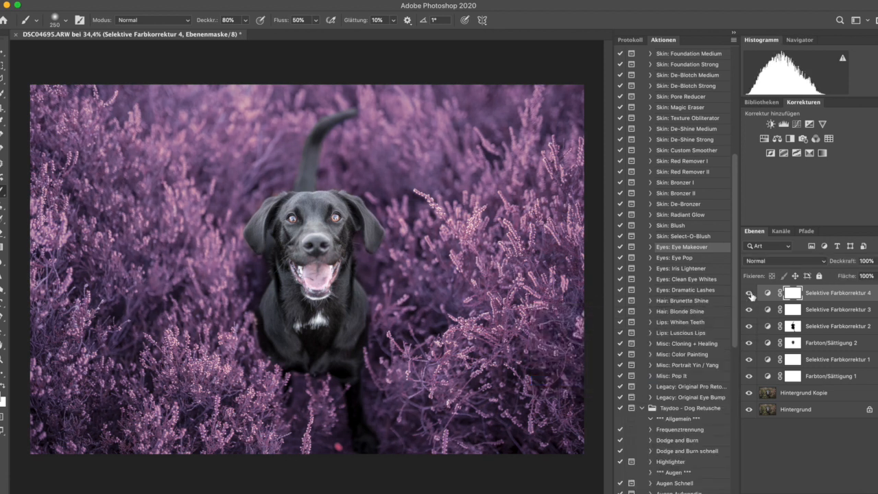
{"action": "left_click", "coordinate": [749, 410], "text": "alt"}
{"action": "left_click", "coordinate": [749, 410], "text": "alt"}
{"action": "left_click", "coordinate": [749, 410], "text": "alt"}
{"action": "left_click", "coordinate": [748, 410], "text": "alt"}
Step: Remove the bright pink spot beside the dog's front leg on Hintergrund Kopie with the Clone Stamp at size 400
{"action": "left_click", "coordinate": [767, 396]}
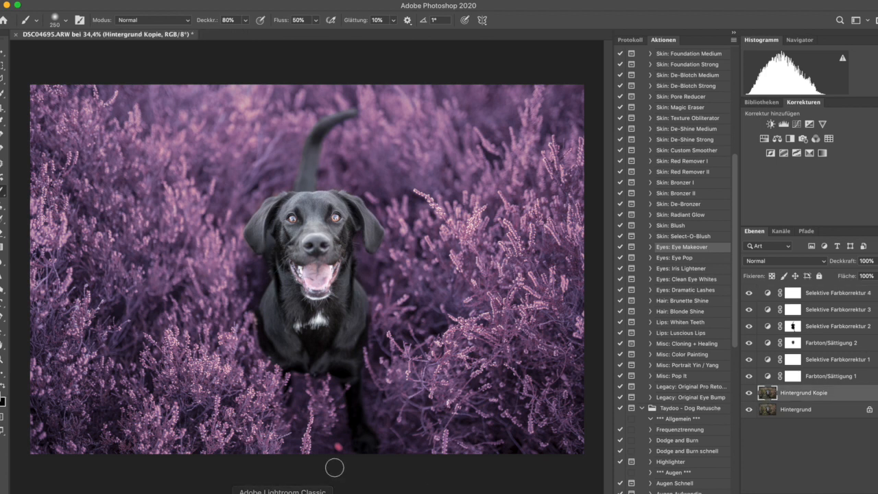
{"action": "key", "text": "s"}
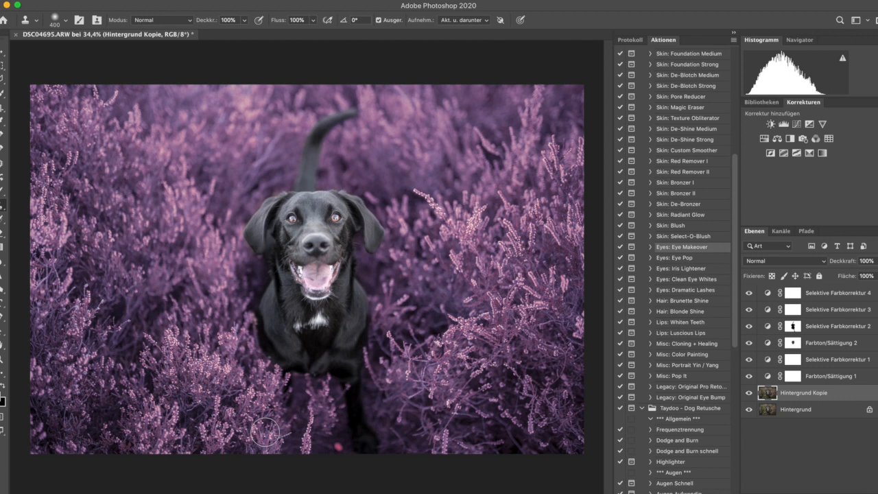
{"action": "left_click", "coordinate": [329, 420], "text": "alt"}
{"action": "left_click", "coordinate": [336, 448]}
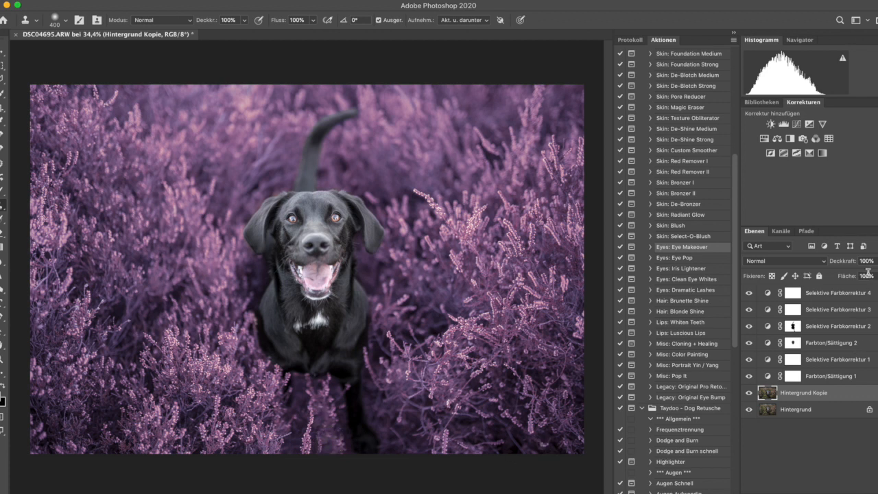
Step: Darken the image edges above Selektive Farbkorrektur 4 with gradient fill layers from the Verlauf Schwarz action
{"action": "left_click", "coordinate": [856, 296]}
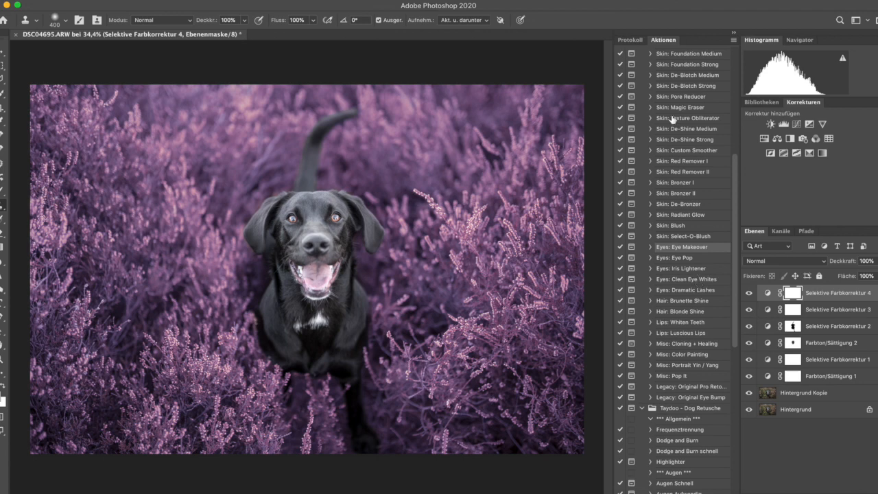
{"action": "scroll", "coordinate": [675, 109], "scroll_direction": "up", "scroll_amount": 10}
{"action": "left_click", "coordinate": [667, 94]}
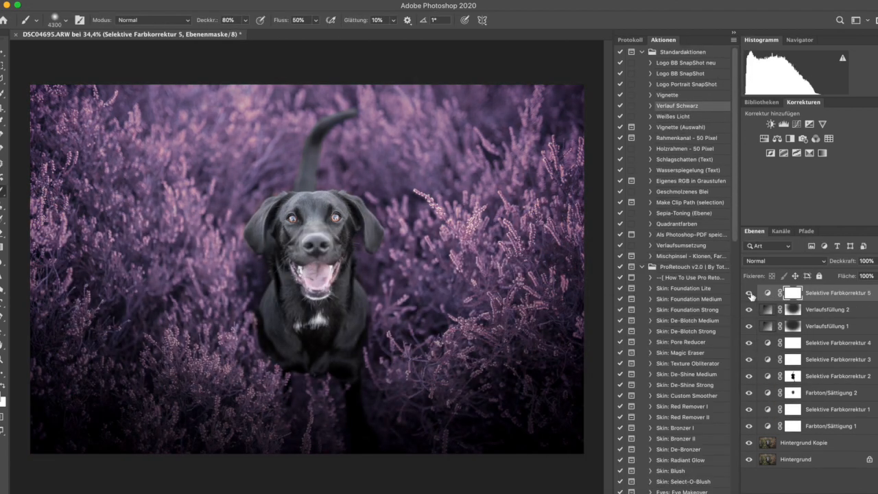